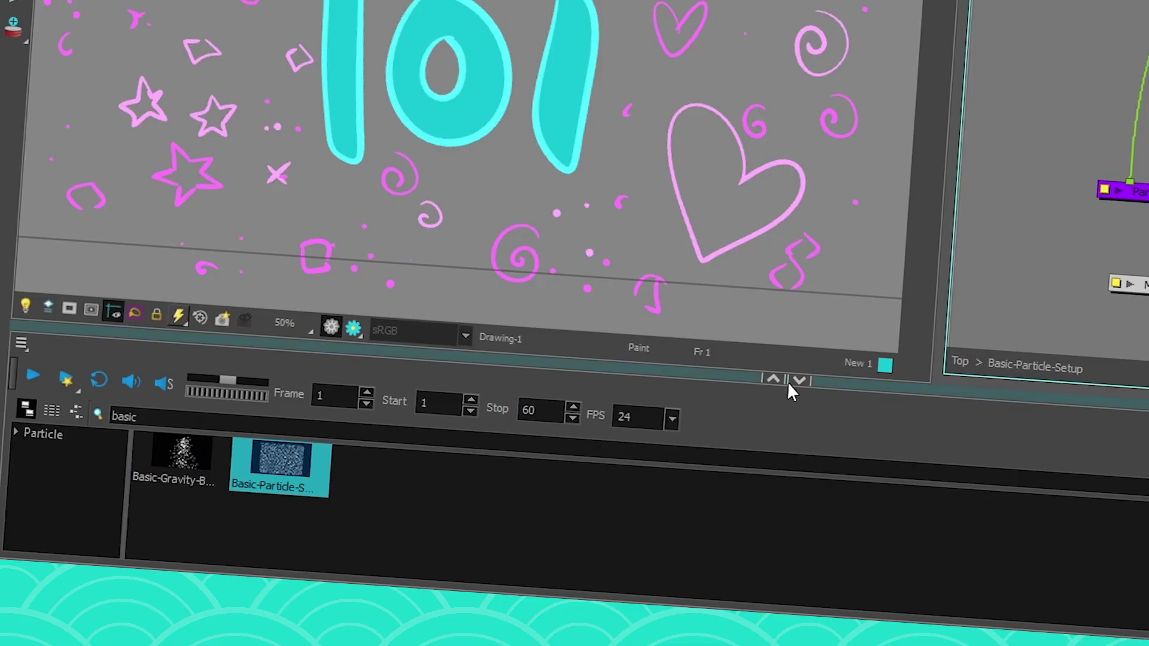
# Step: Clear the Node Library search, add the Particle 'leaves' example and cable it to the Composite
pyautogui.moveTo(729, 375); pyautogui.dragTo(731, 190)
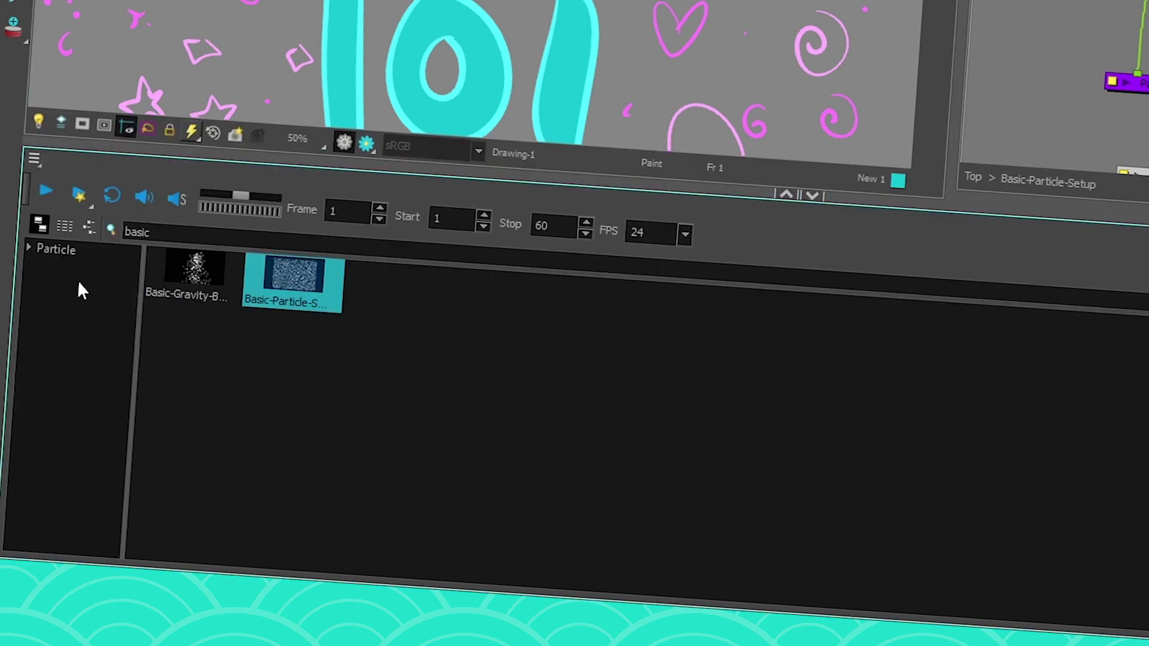
pyautogui.doubleClick(137, 232)
pyautogui.press('BackSpace')
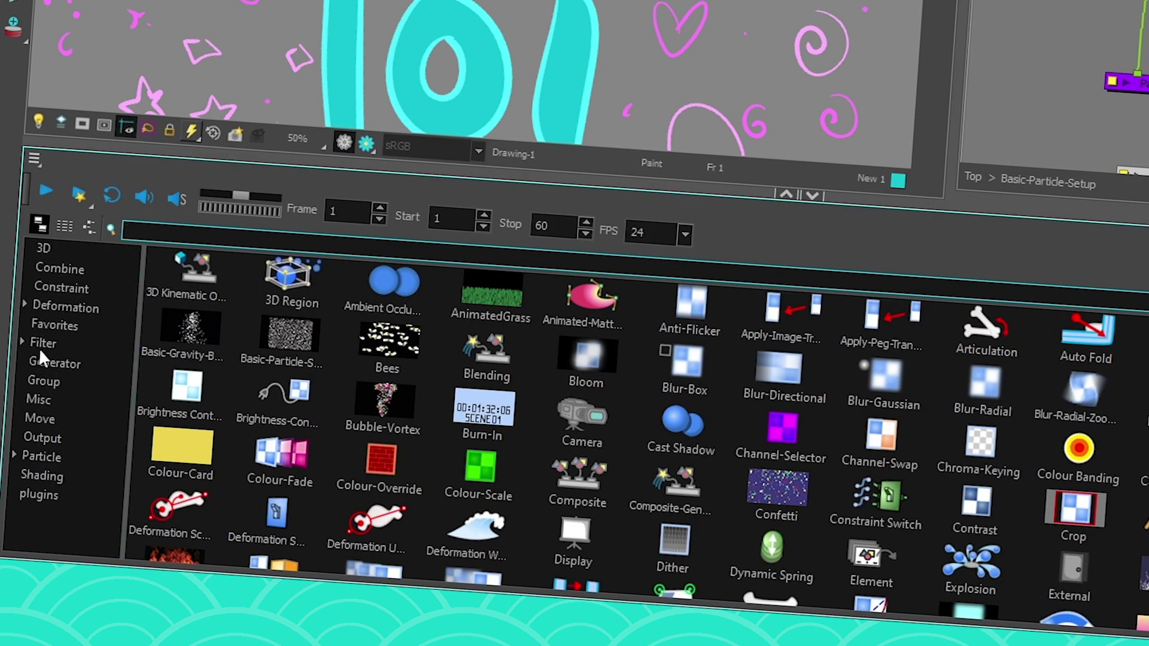
pyautogui.click(36, 457)
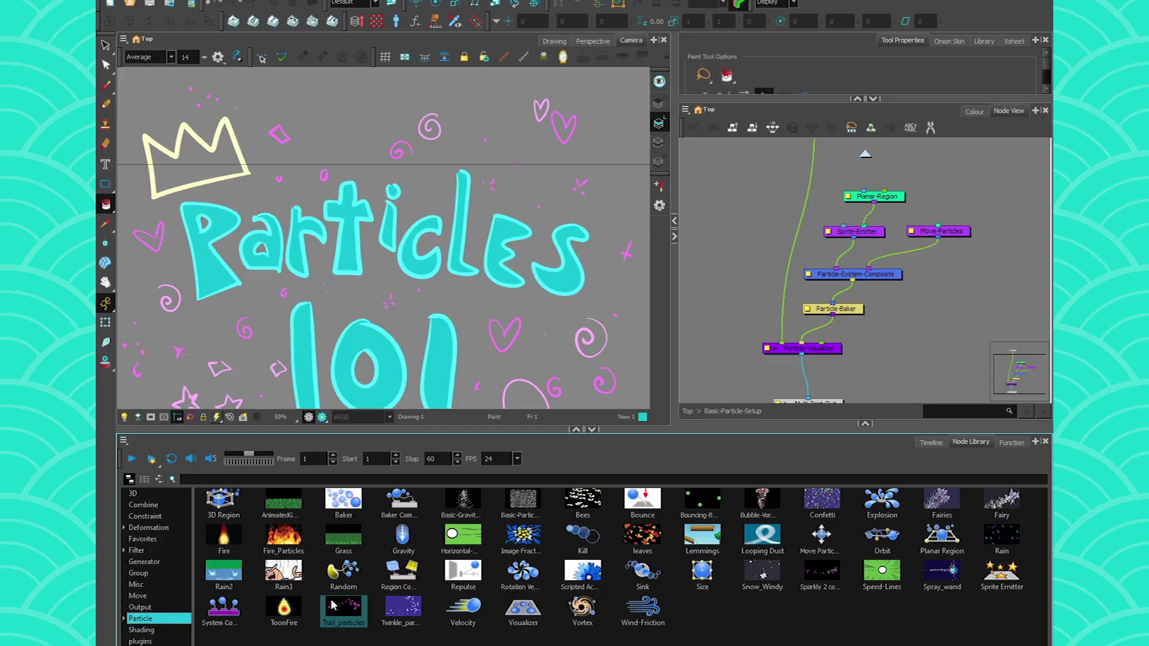
pyautogui.click(642, 535)
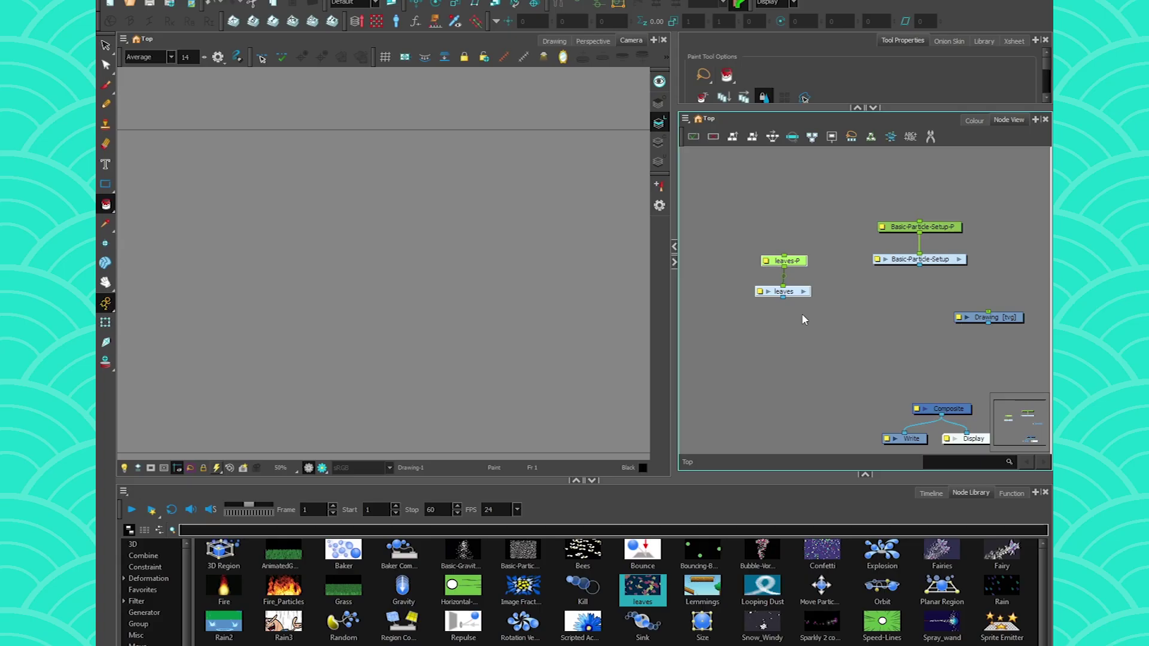
pyautogui.moveTo(782, 297); pyautogui.dragTo(942, 404)
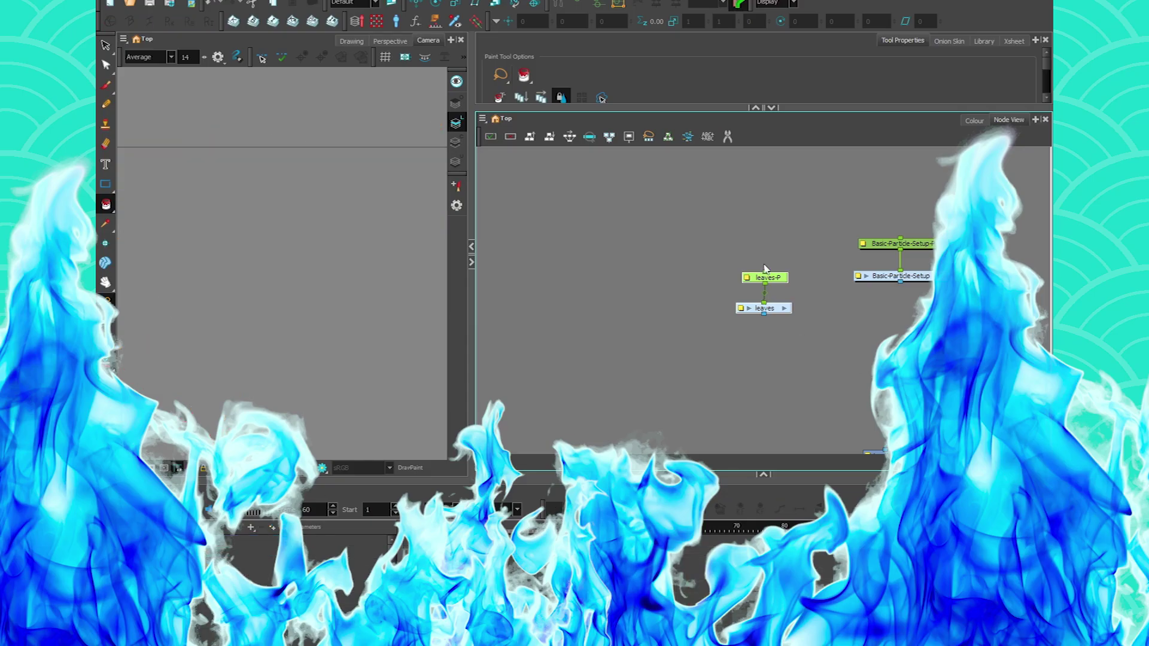
# Step: Delete the leaves particle nodes and confirm the deletion
pyautogui.press('Delete')
pyautogui.click(576, 349)
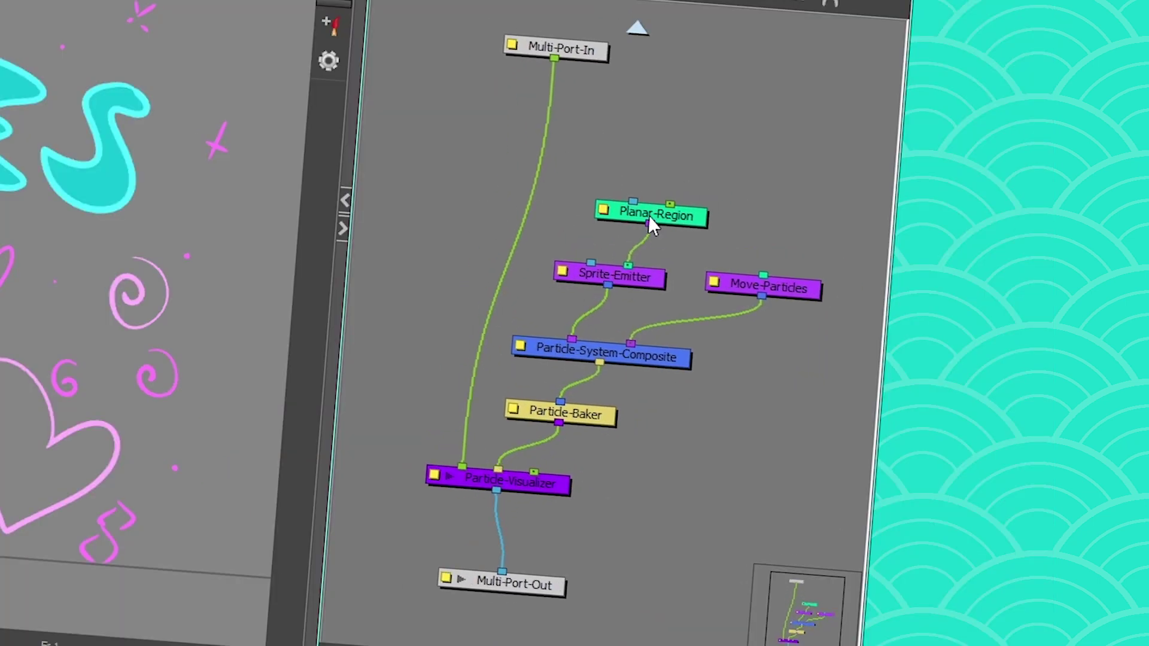
# Step: Slightly reposition Planar-Region, Sprite-Emitter, Move-Particles and Particle-System-Composite, then select Particle-Visualizer
pyautogui.moveTo(688, 212); pyautogui.dragTo(684, 210)
pyautogui.moveTo(647, 278); pyautogui.dragTo(648, 289)
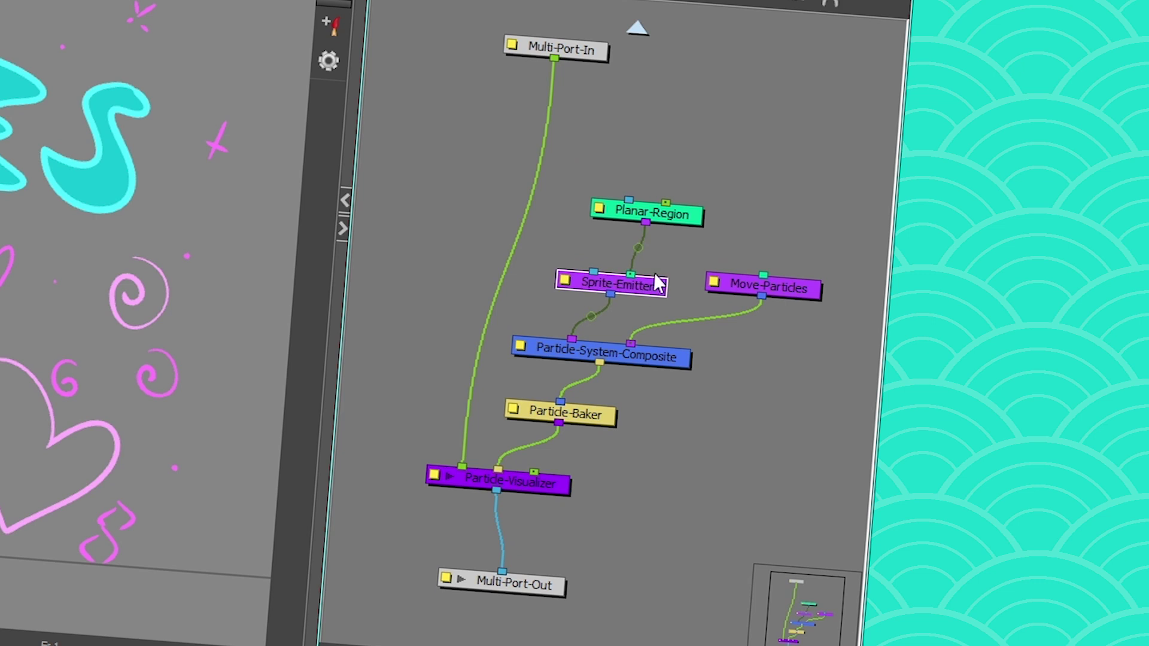
pyautogui.moveTo(797, 293); pyautogui.dragTo(796, 312)
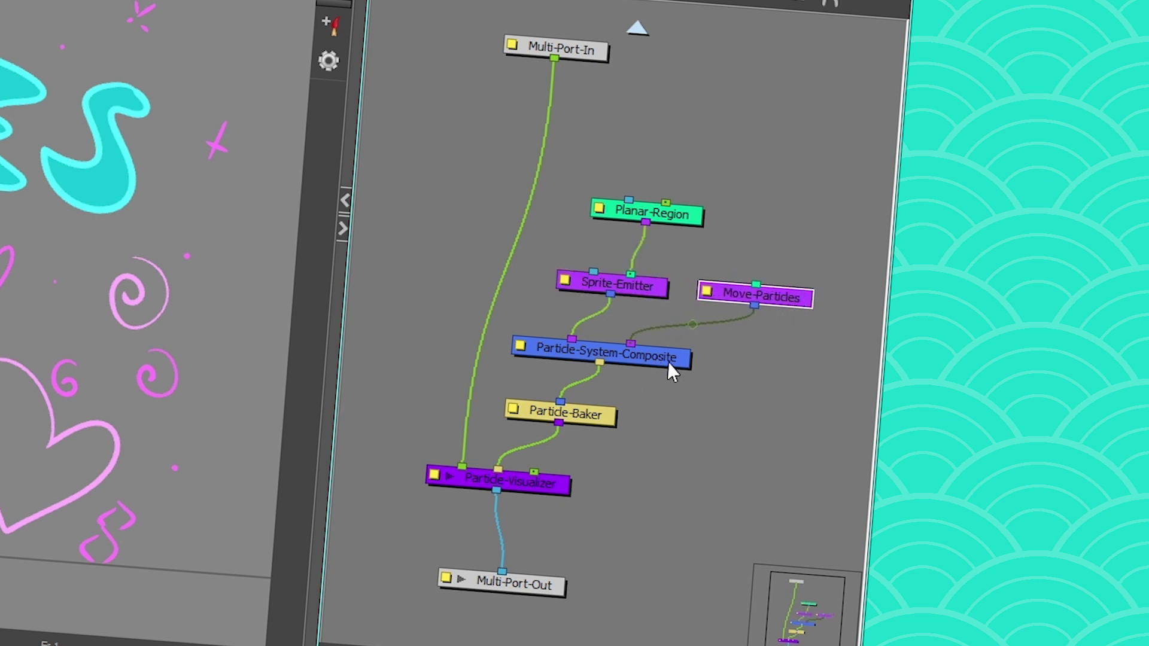
pyautogui.moveTo(670, 371); pyautogui.dragTo(664, 374)
pyautogui.click(557, 489)
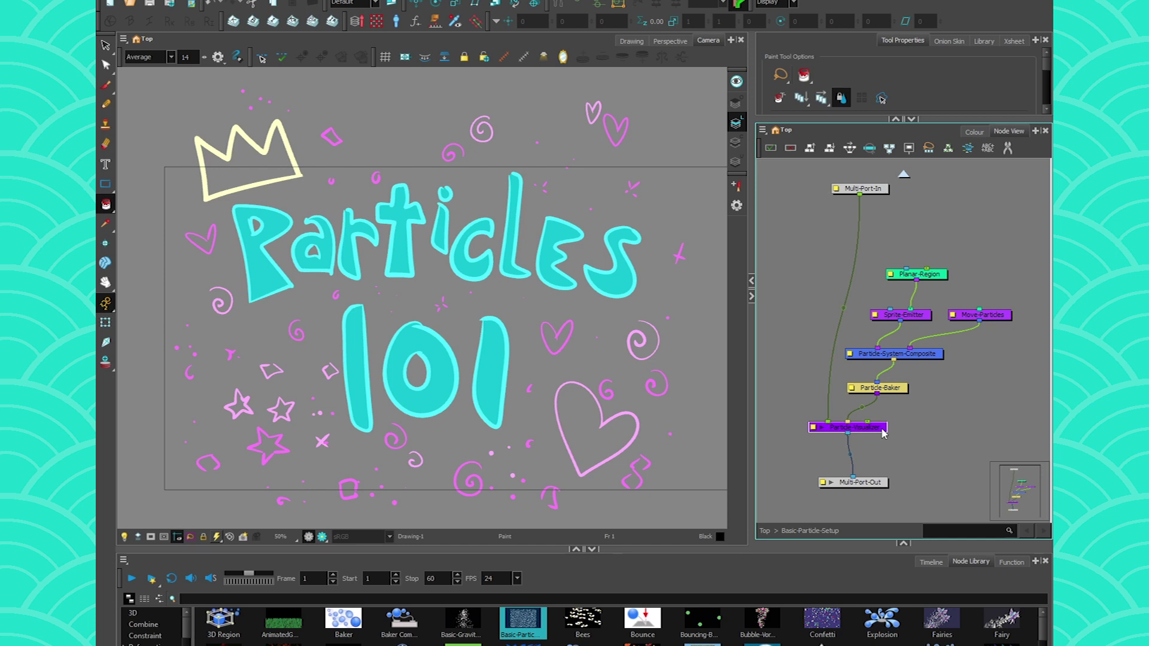
# Step: Undo the recent link changes, rearrange the nodes and link Planar-Region into Sprite-Emitter
pyautogui.click(977, 314)
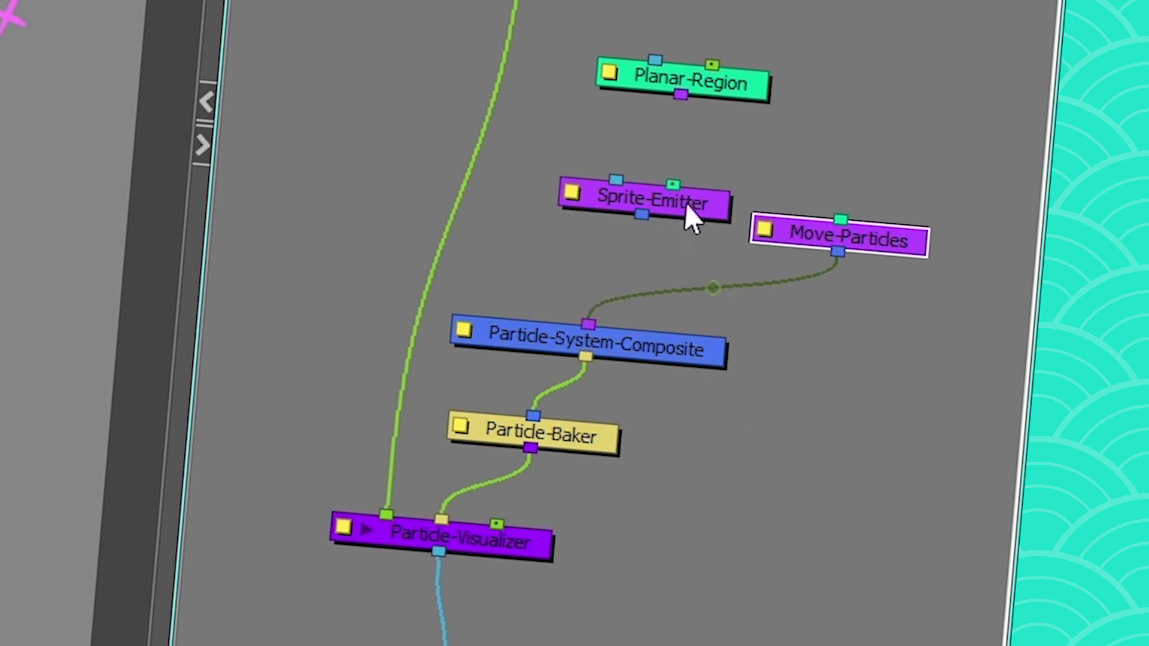
pyautogui.hotkey('ctrl', 'z')
pyautogui.hotkey('ctrl', 'z')
pyautogui.hotkey('ctrl', 'z')
pyautogui.hotkey('ctrl', 'z')
pyautogui.hotkey('ctrl', 'z')
pyautogui.hotkey('ctrl', 'z')
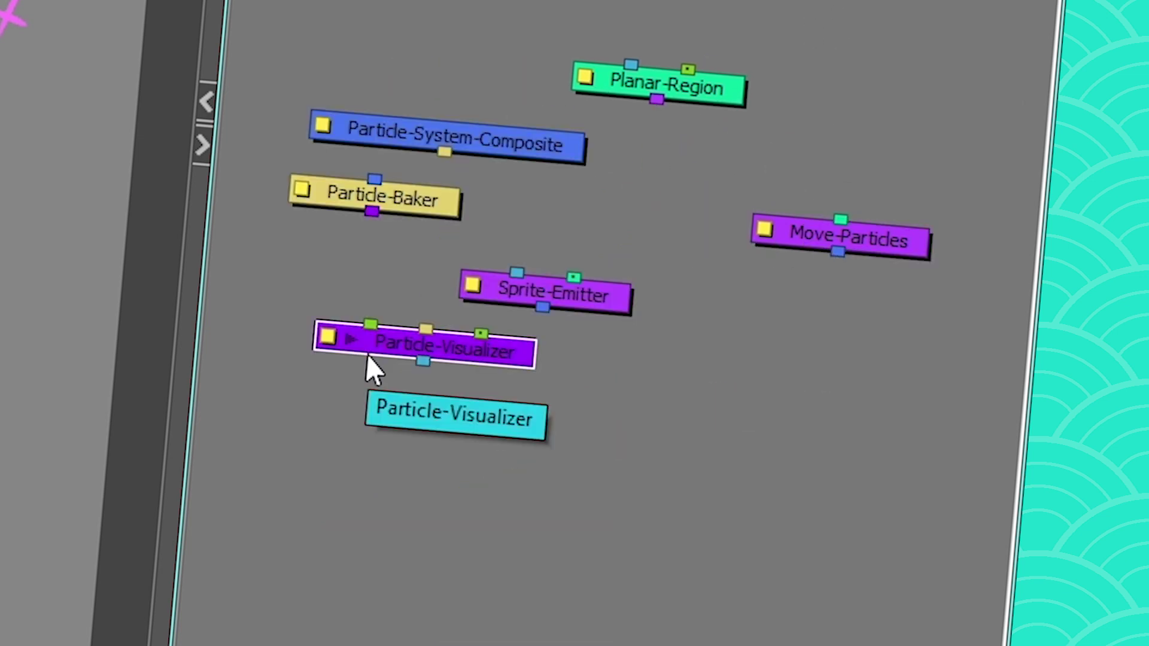
pyautogui.moveTo(713, 88); pyautogui.dragTo(748, 70)
pyautogui.moveTo(599, 304); pyautogui.dragTo(712, 194)
pyautogui.moveTo(708, 88); pyautogui.dragTo(688, 173)
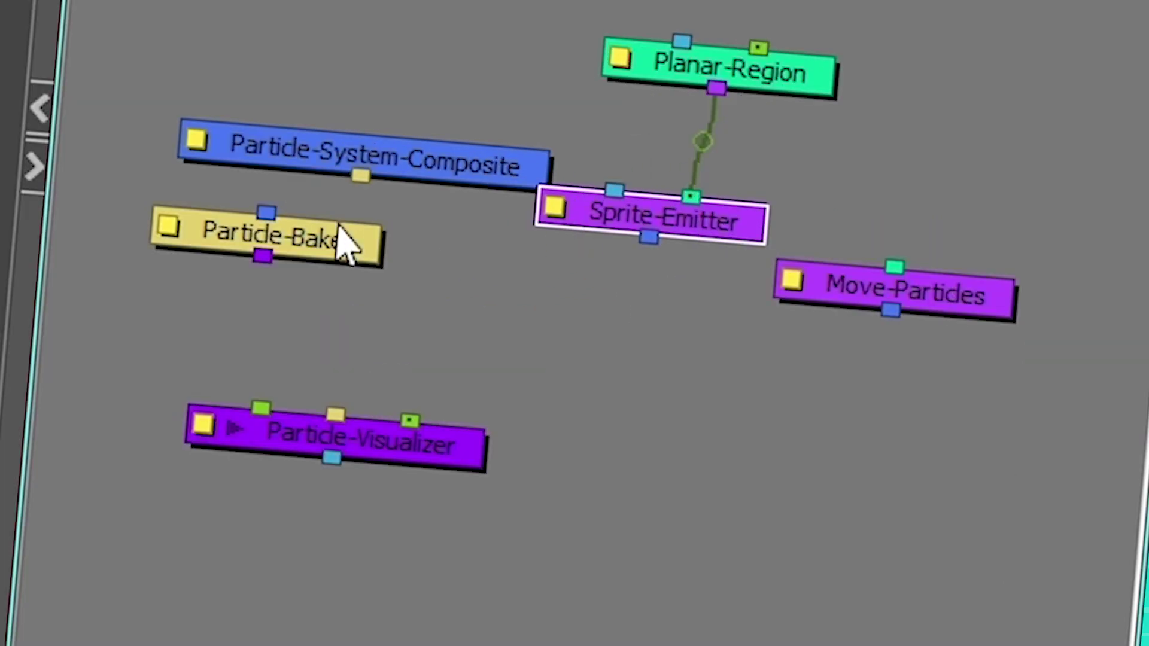
# Step: Wire Sprite-Emitter and Move-Particles into the composite, then the composite through Particle-Baker to the visualizer
pyautogui.moveTo(496, 144); pyautogui.dragTo(637, 324)
pyautogui.moveTo(622, 395); pyautogui.dragTo(705, 452)
pyautogui.moveTo(890, 310); pyautogui.dragTo(692, 429)
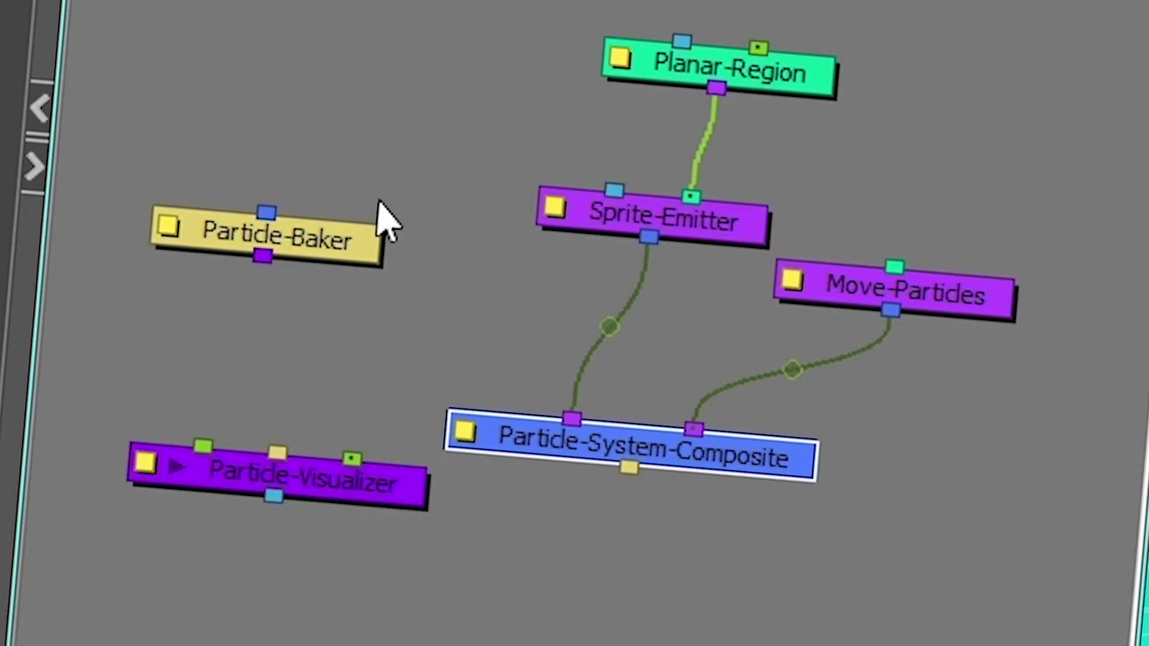
pyautogui.click(320, 469)
pyautogui.press('Delete')
pyautogui.moveTo(243, 257); pyautogui.dragTo(644, 582)
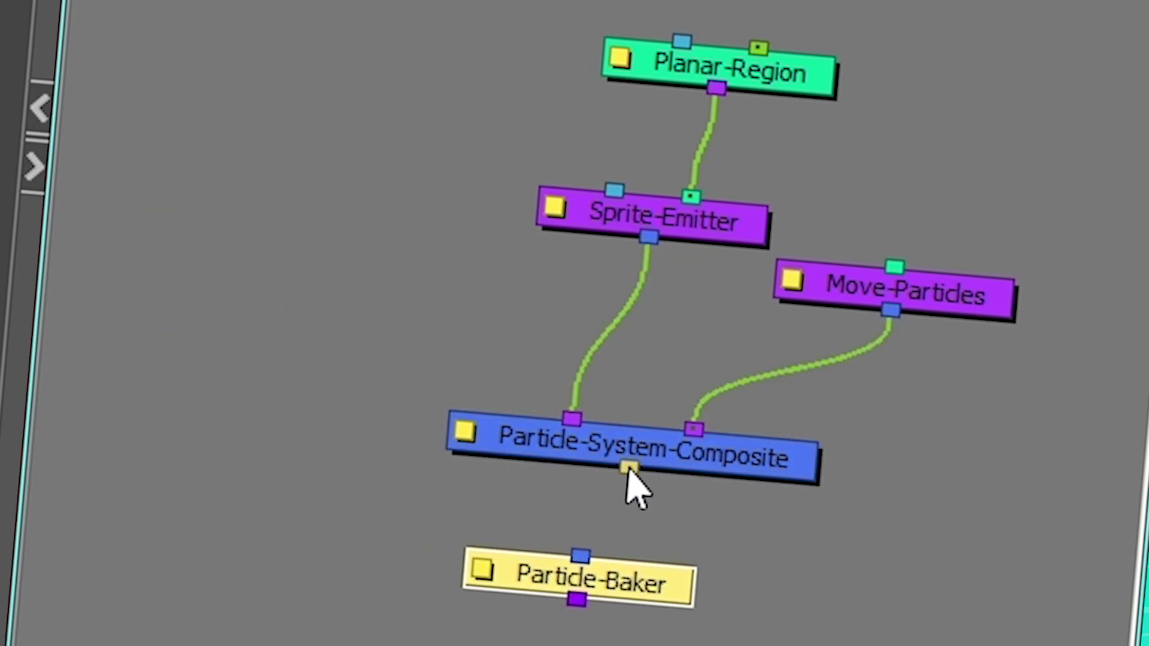
pyautogui.moveTo(627, 466); pyautogui.dragTo(580, 556)
pyautogui.moveTo(577, 599); pyautogui.dragTo(419, 645)
pyautogui.click(450, 573)
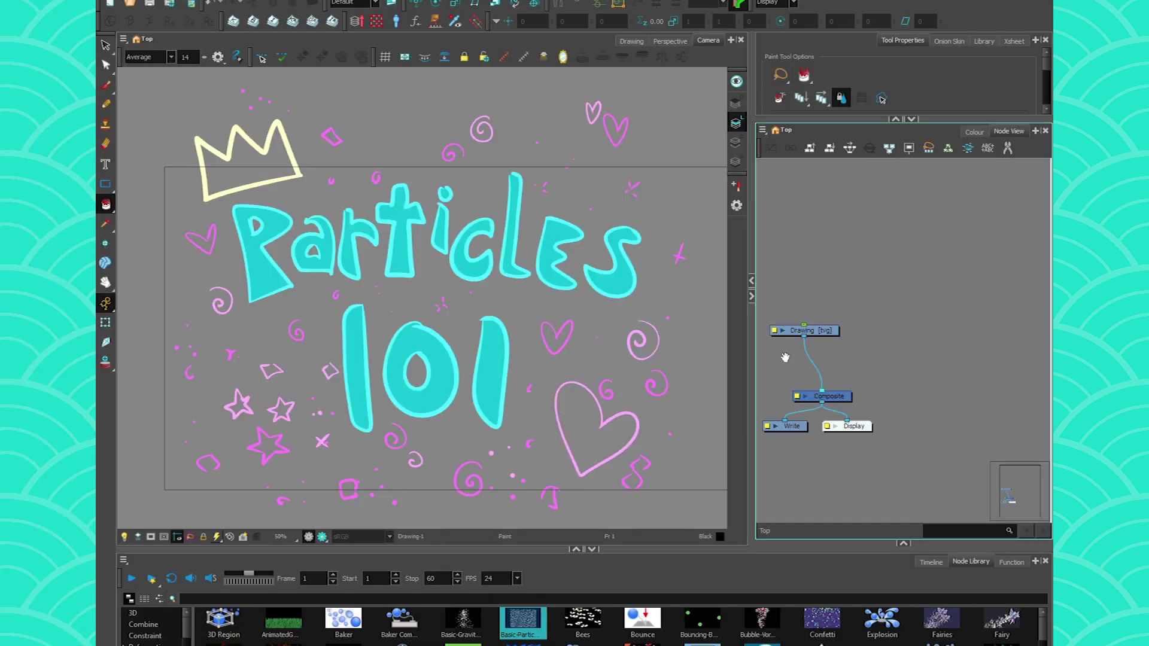
# Step: Delete both Basic-Particle-Setup nodes, then open and dismiss the quick node search
pyautogui.press('Delete')
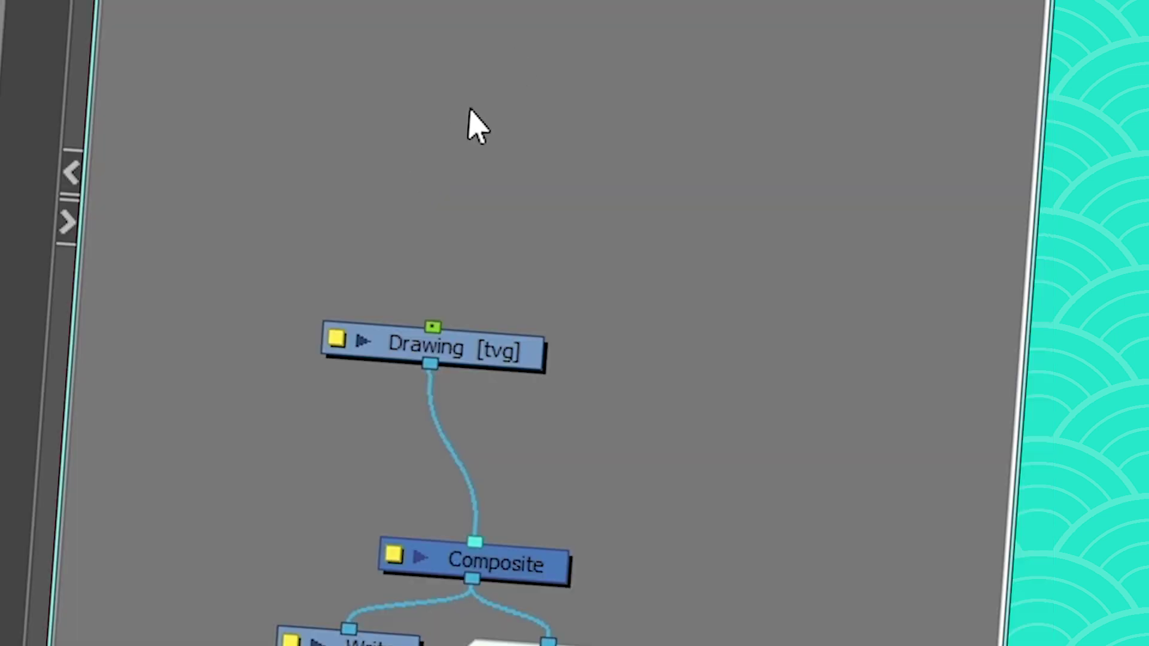
pyautogui.press('Tab')
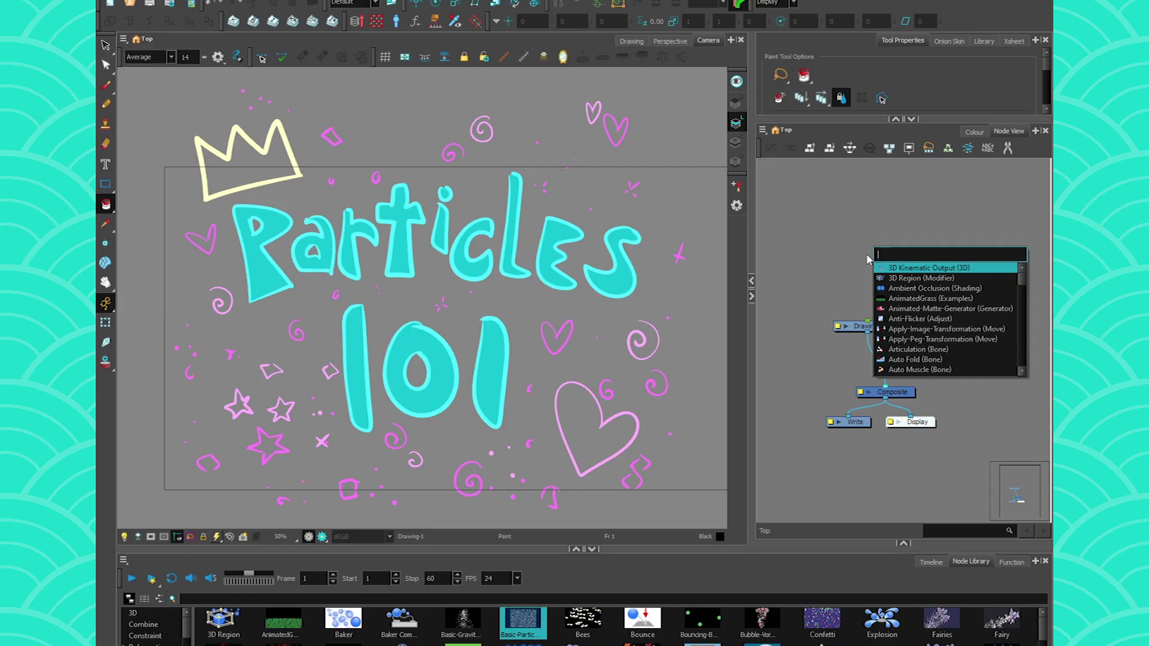
pyautogui.press('Escape')
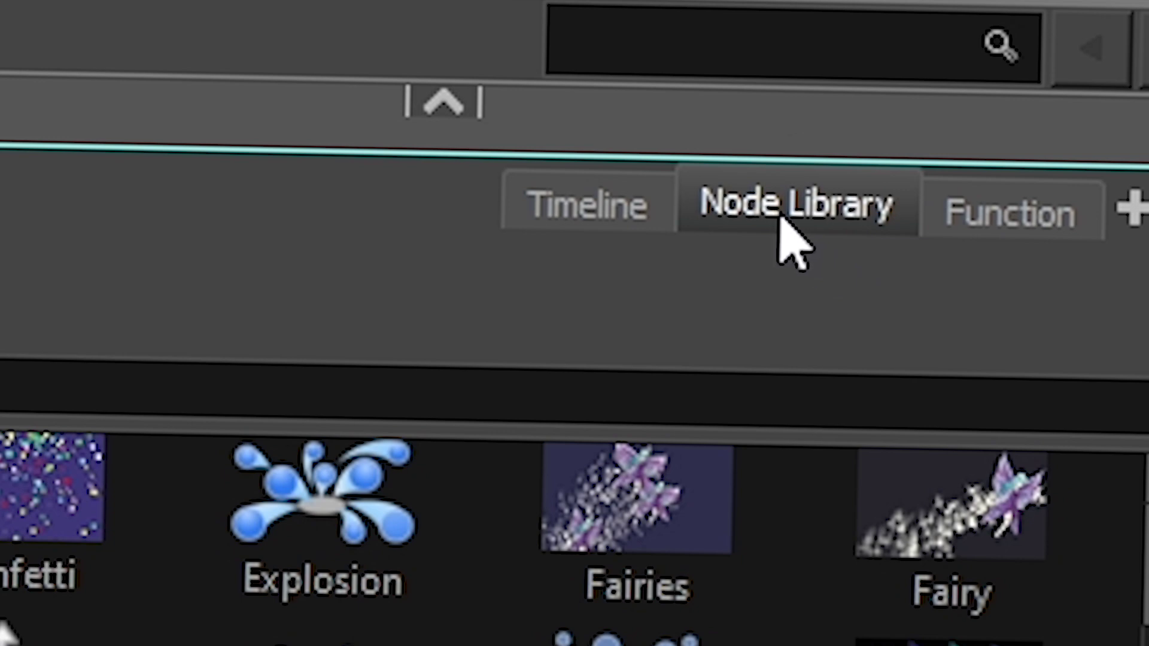
# Step: Enlarge the Node Library and browse the Favorites, Generator and Particle categories
pyautogui.moveTo(598, 550); pyautogui.dragTo(544, 466)
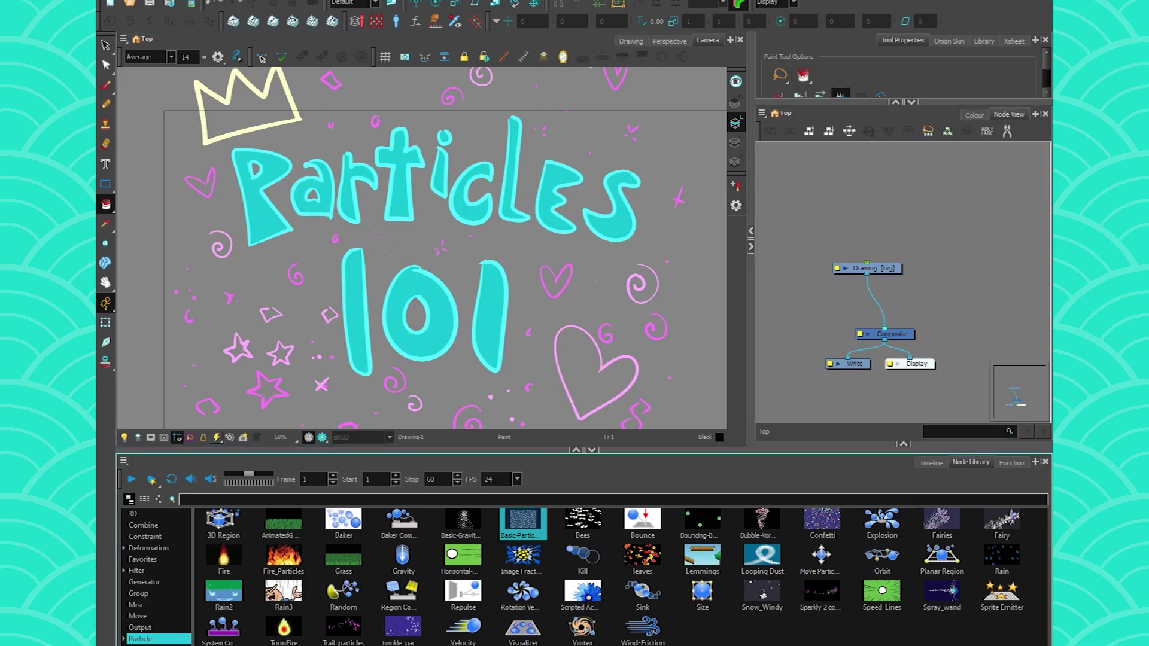
pyautogui.click(142, 559)
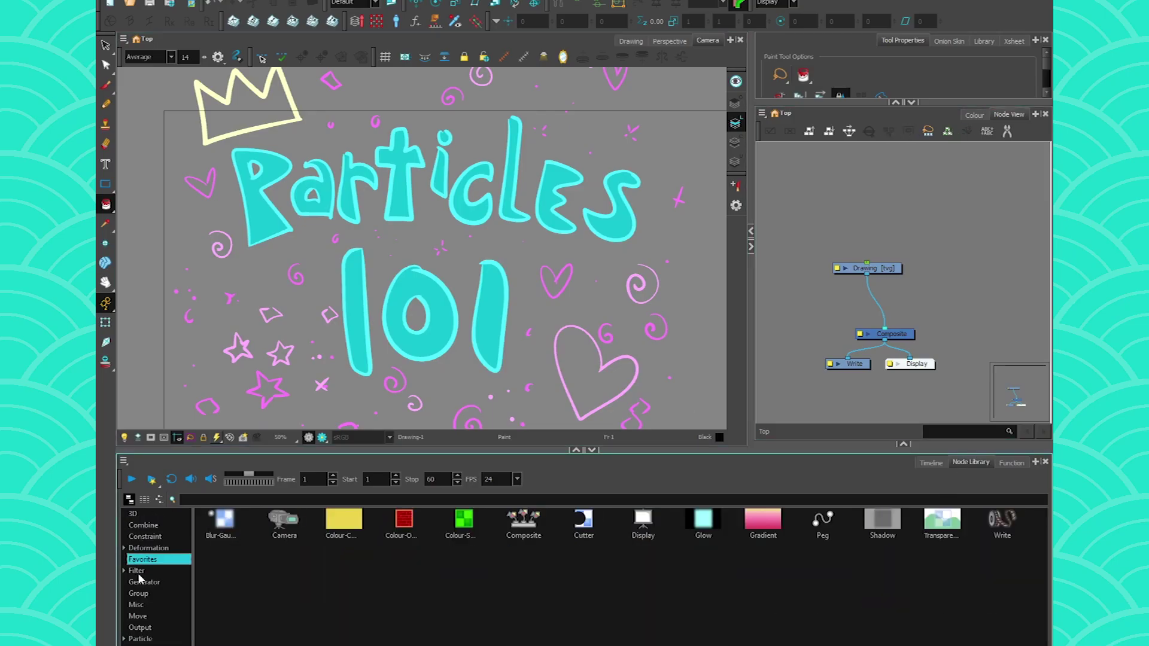
pyautogui.click(139, 580)
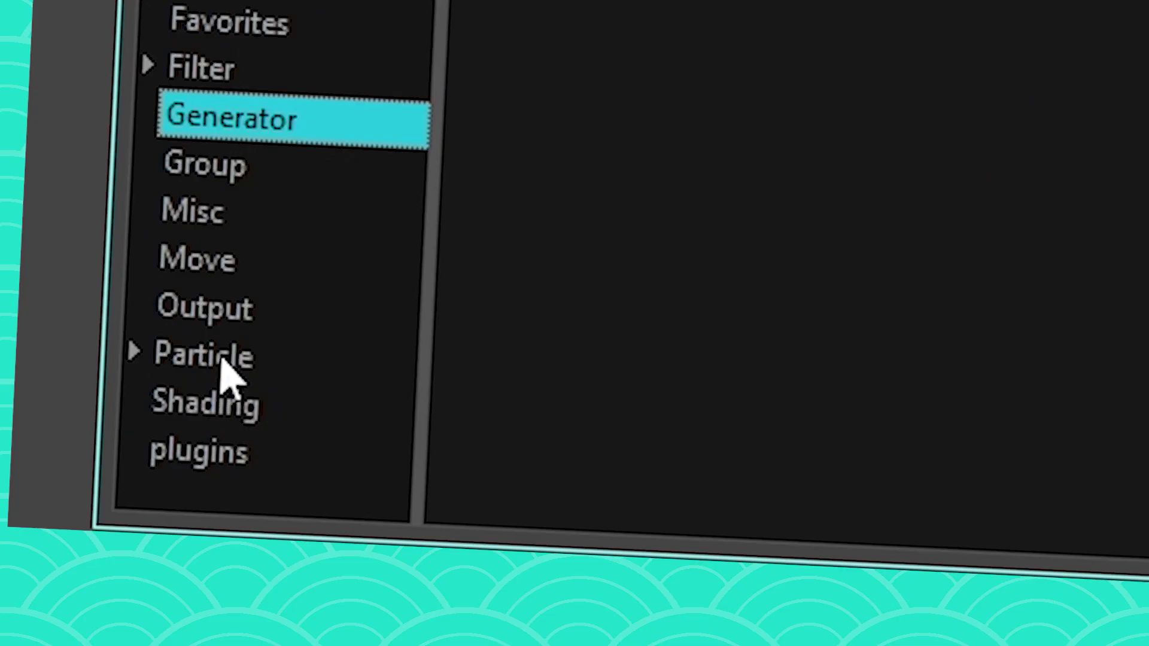
pyautogui.click(144, 640)
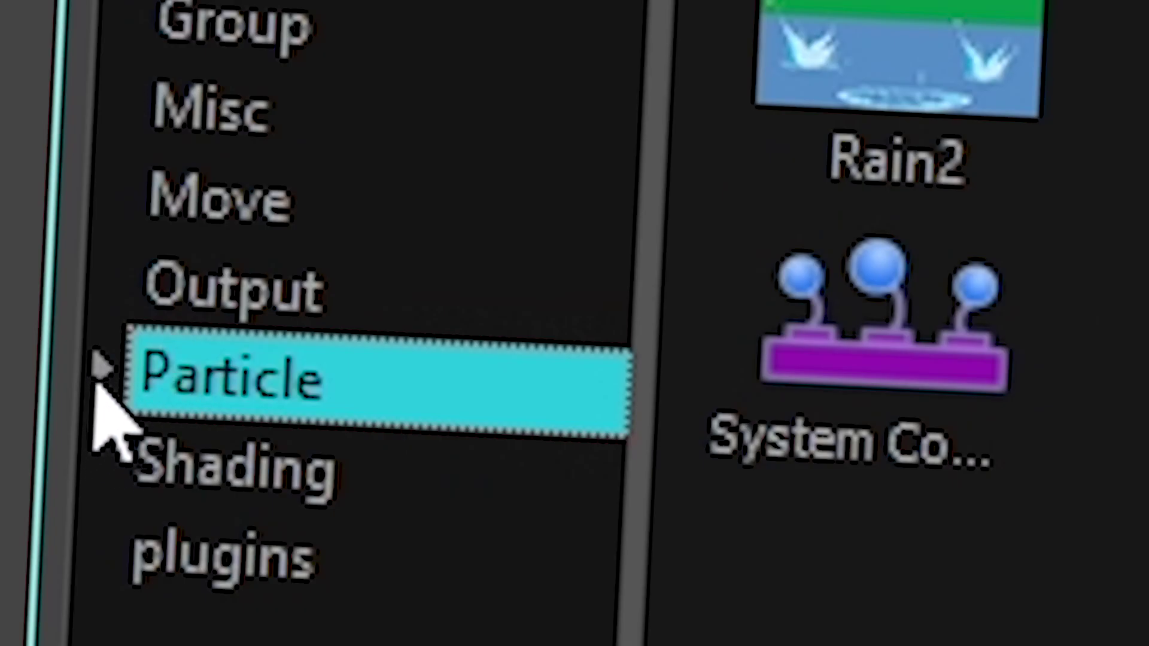
pyautogui.click(101, 367)
pyautogui.scroll(-1, 595, 295)
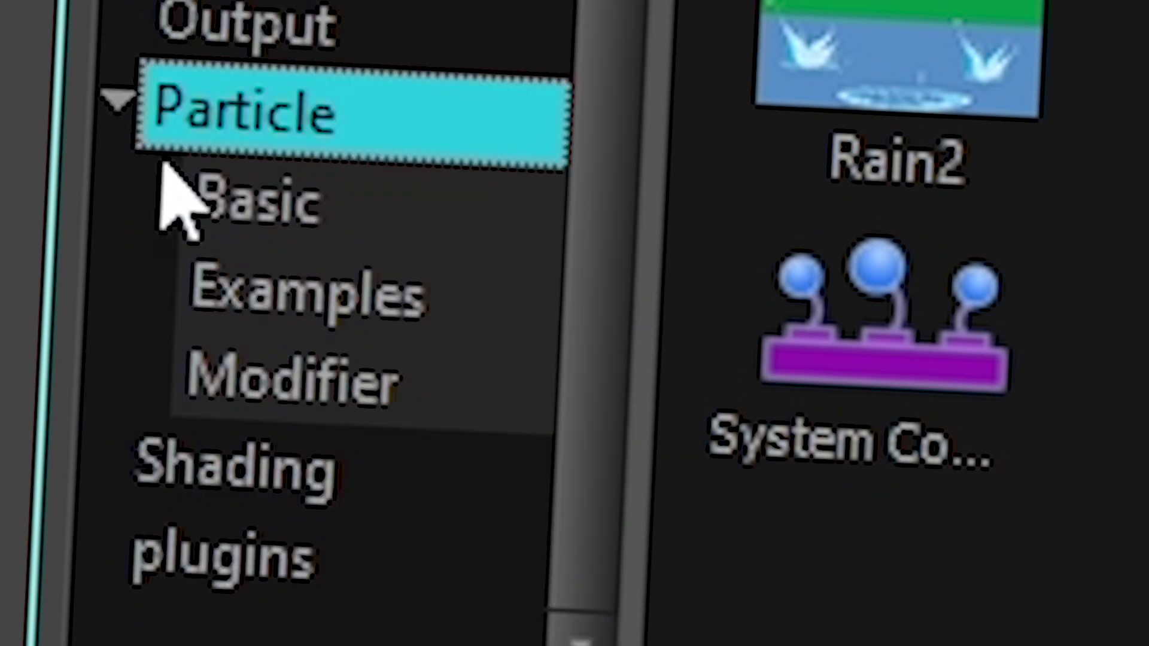
pyautogui.press('Down')
pyautogui.press('Down')
pyautogui.press('Down')
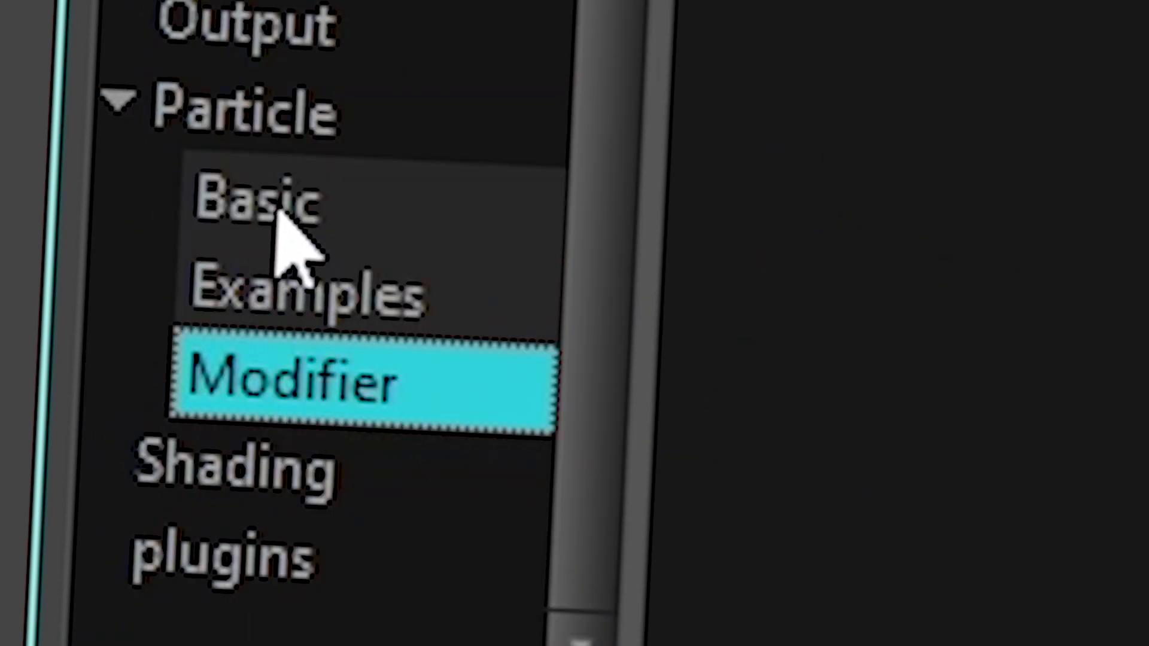
# Step: Browse the Basic, Examples and Modifier particle subcategories, ending with Basic-Particle-Setup selected in Examples
pyautogui.click(280, 217)
pyautogui.click(286, 300)
pyautogui.click(290, 378)
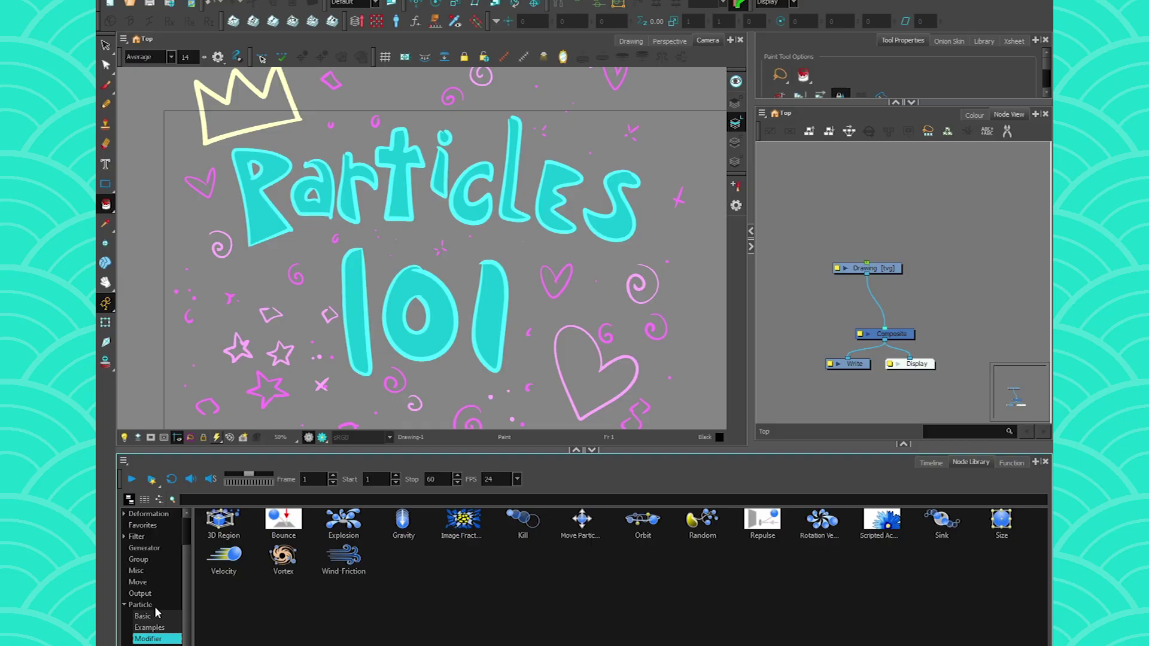
pyautogui.press('Up')
pyautogui.press('Up')
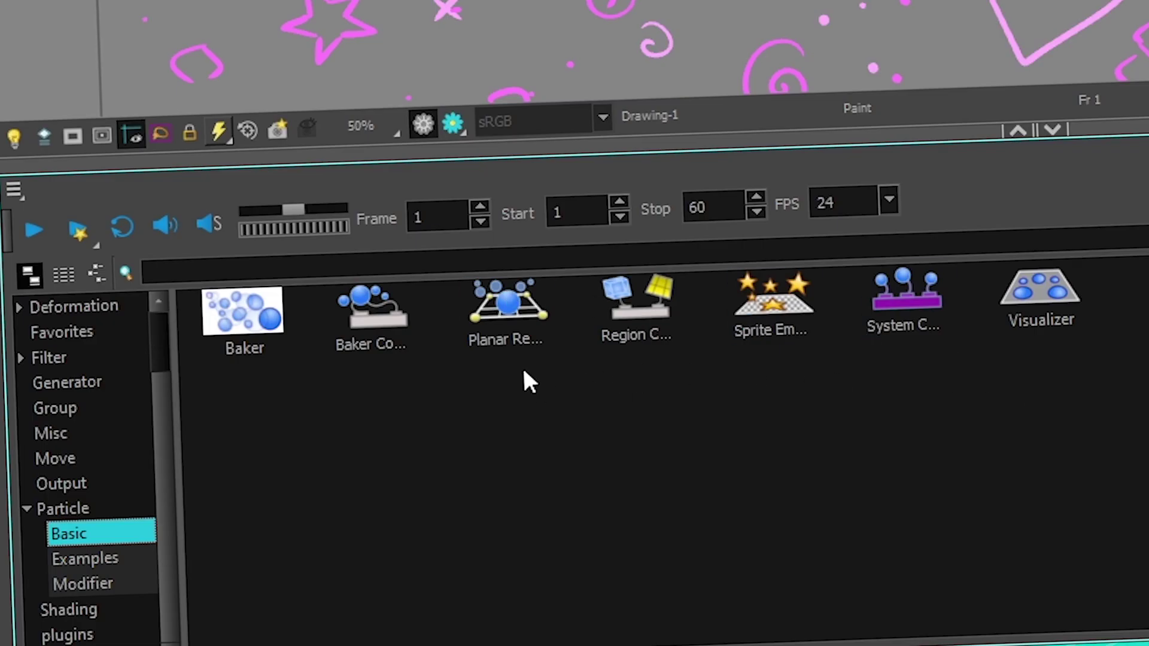
pyautogui.click(78, 561)
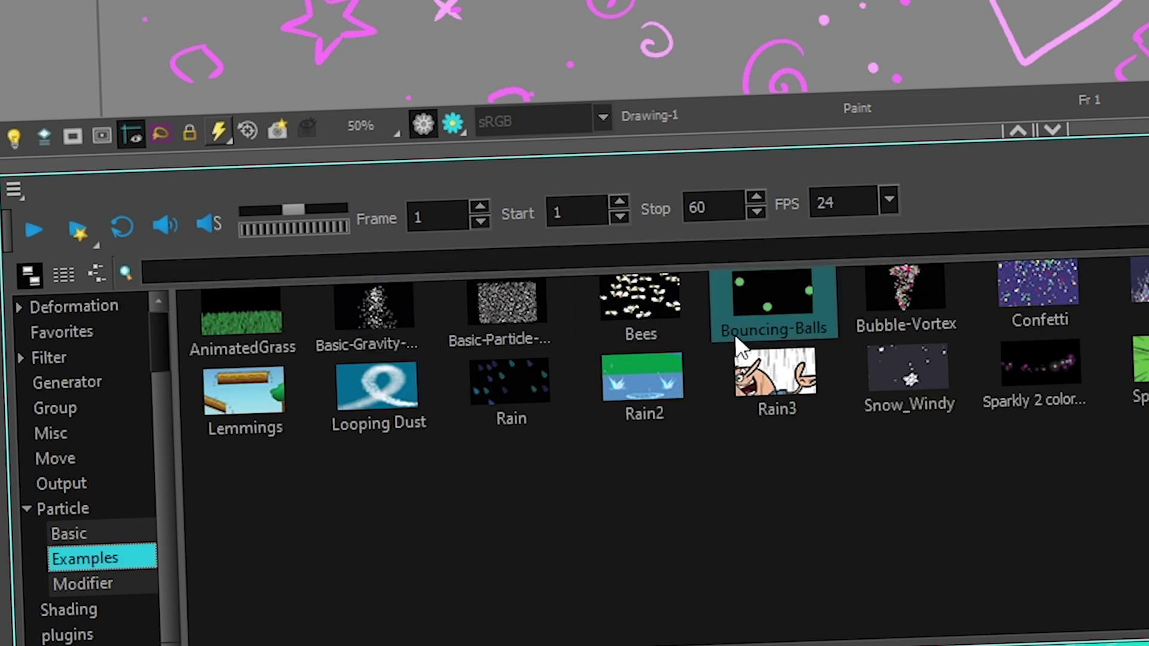
pyautogui.click(91, 582)
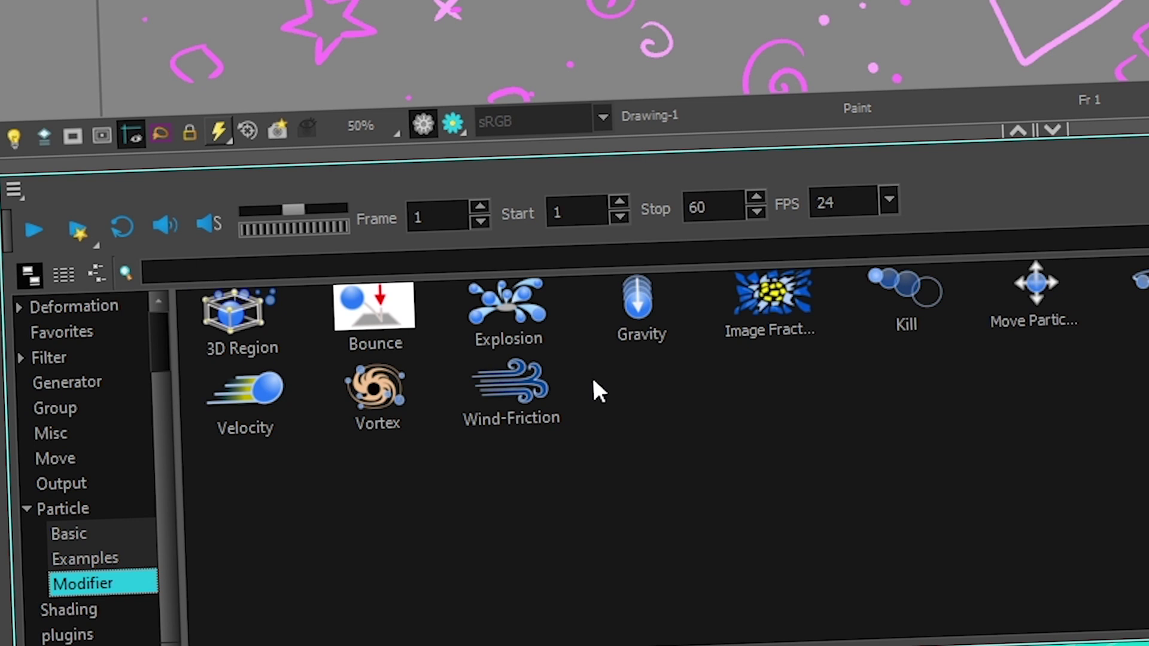
pyautogui.click(96, 560)
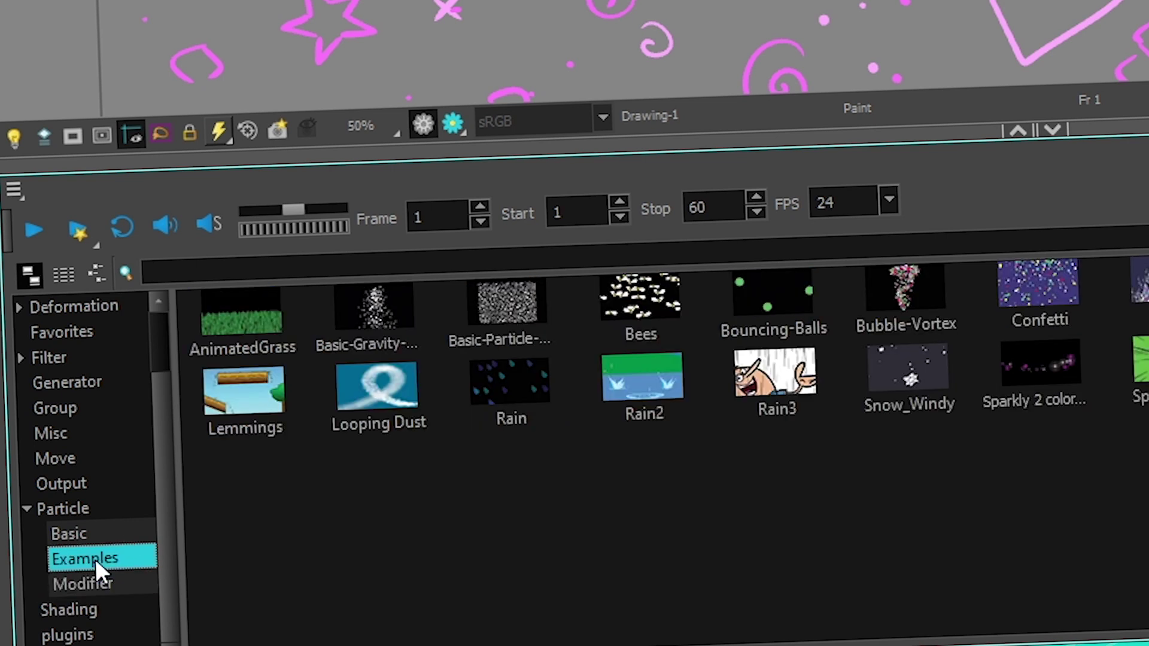
pyautogui.click(511, 322)
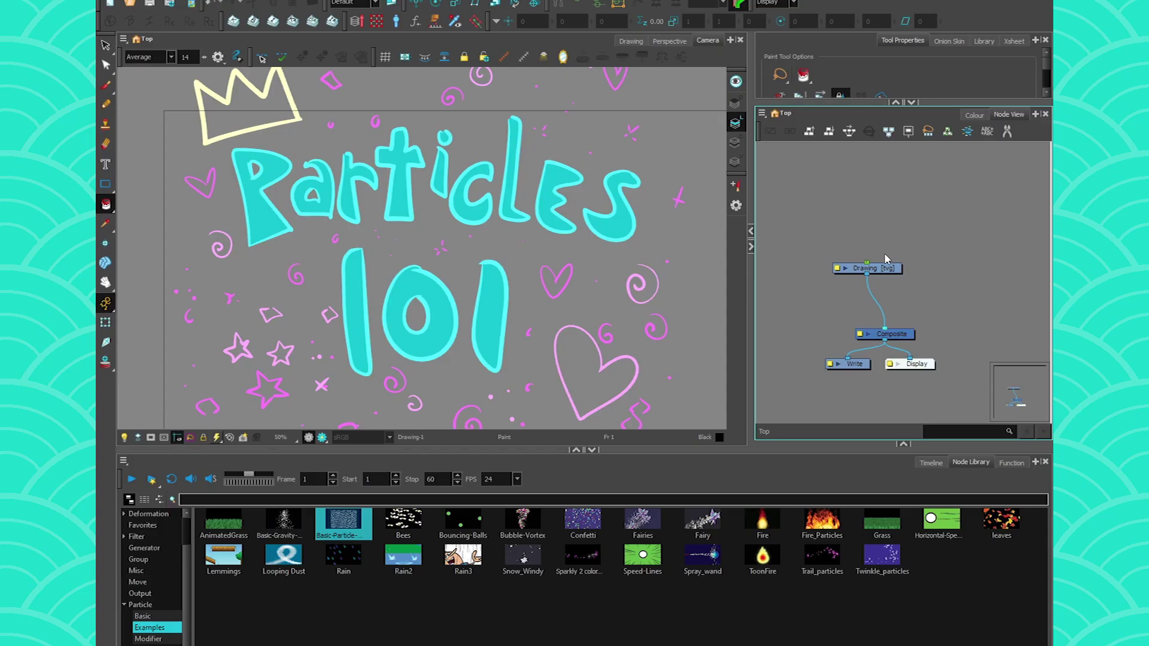
# Step: Delete the Drawing node and enter the Basic-Particle-Setup group to view its internal nodes
pyautogui.press('Delete')
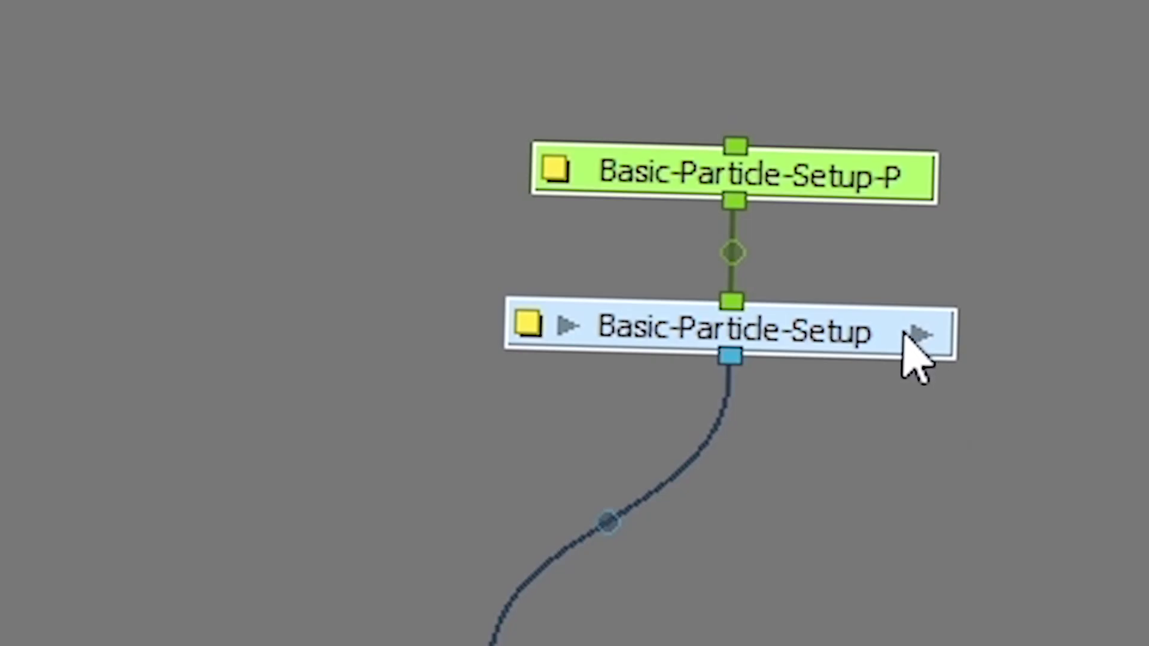
pyautogui.click(916, 334)
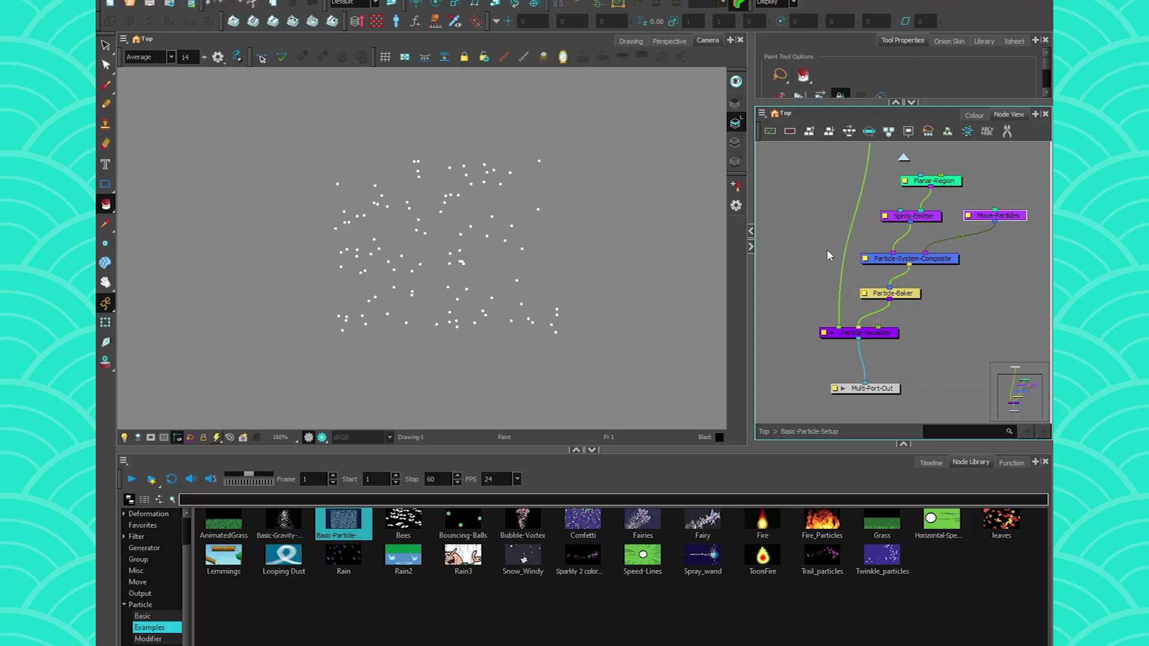
pyautogui.scroll(-2, 827, 249)
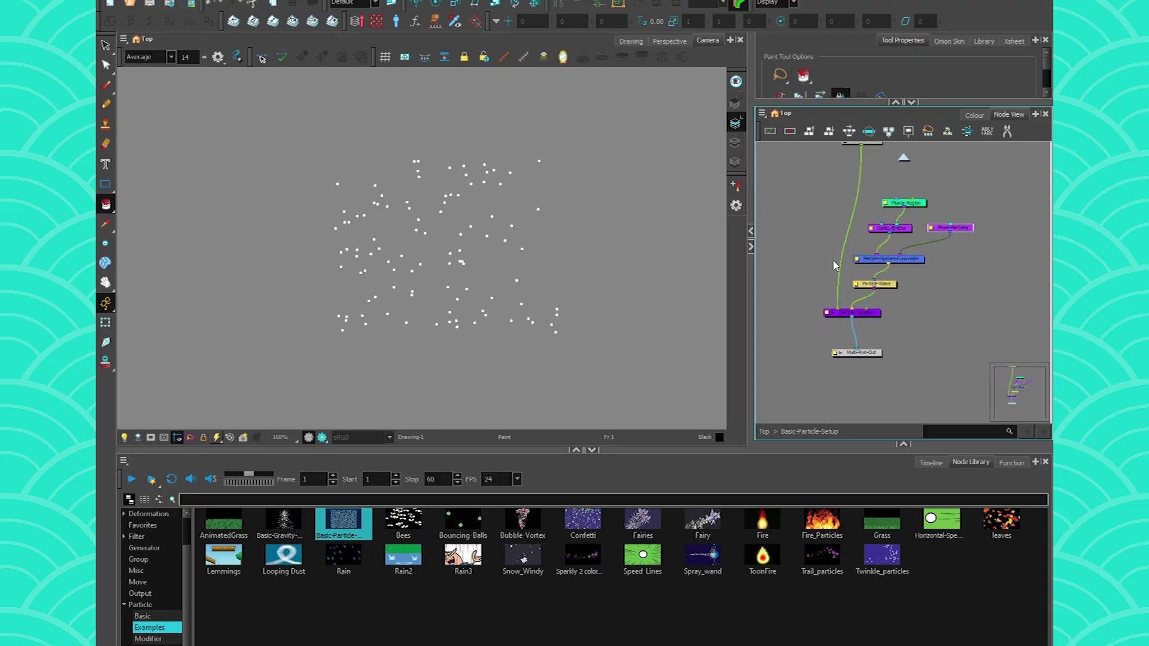
pyautogui.scroll(2, 835, 262)
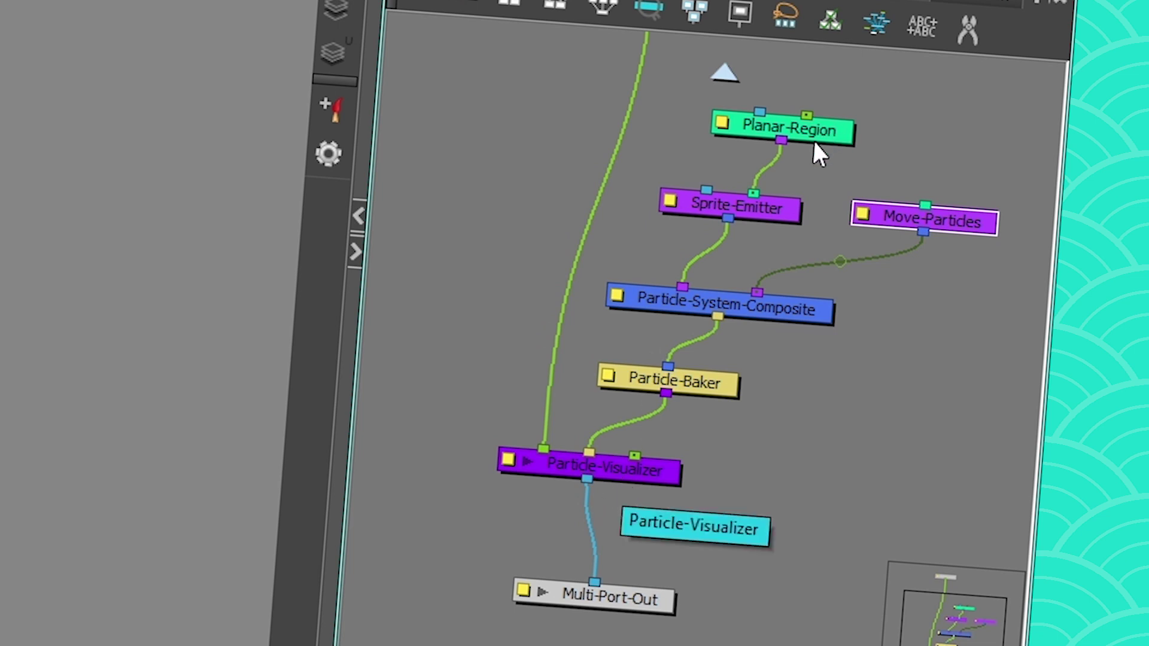
pyautogui.moveTo(814, 143)
pyautogui.mouseDown()
pyautogui.moveTo(807, 155)
pyautogui.moveTo(822, 138)
pyautogui.moveTo(796, 149)
pyautogui.mouseUp()
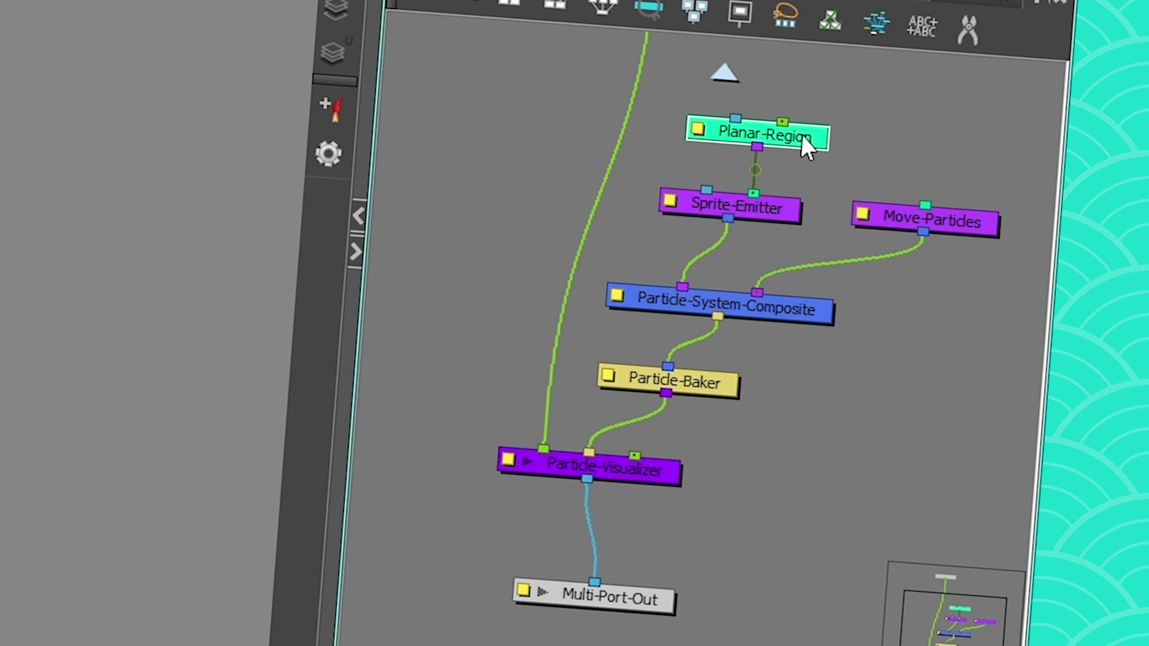
pyautogui.click(783, 213)
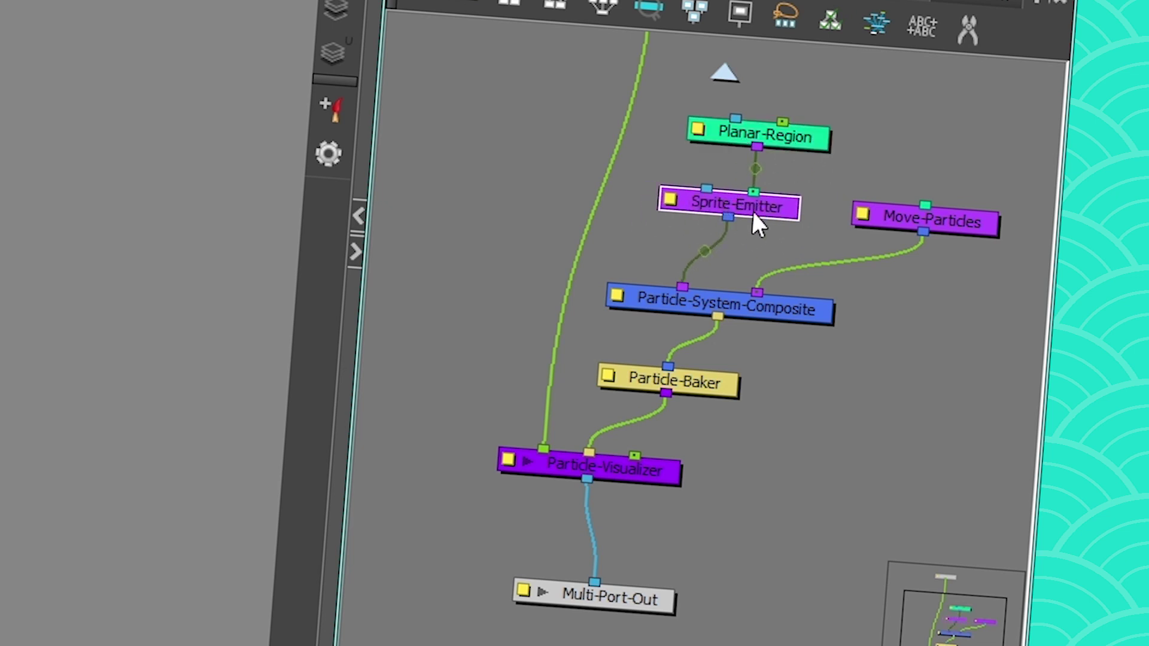
pyautogui.moveTo(965, 235)
pyautogui.mouseDown()
pyautogui.moveTo(936, 225)
pyautogui.moveTo(962, 242)
pyautogui.mouseUp()
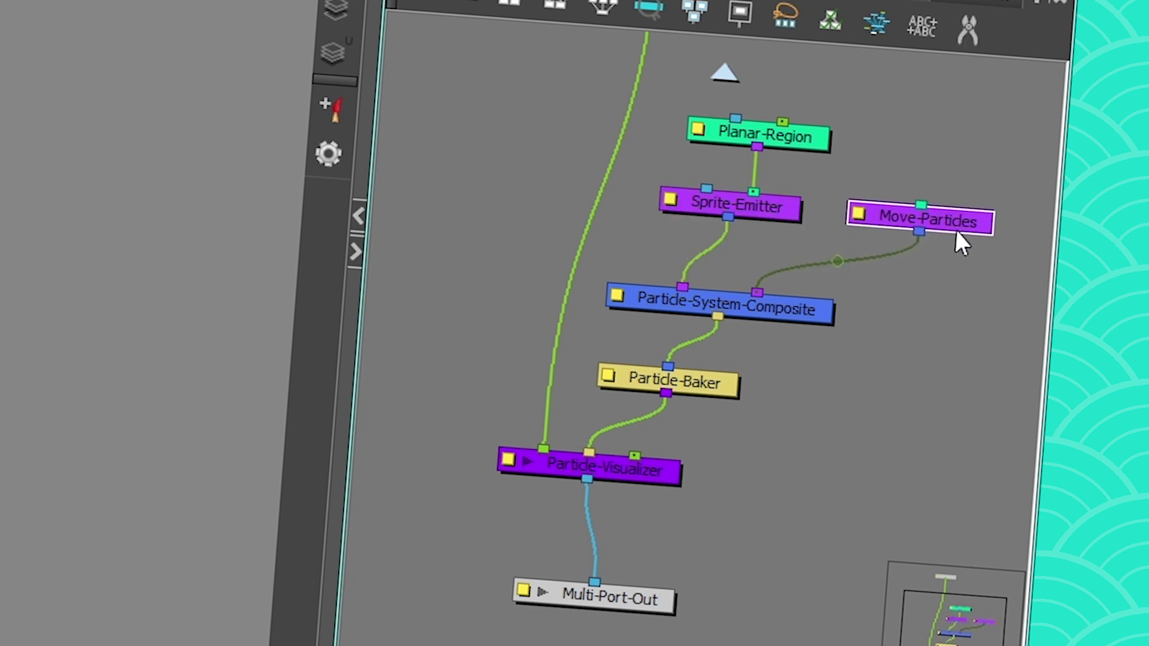
pyautogui.click(778, 215)
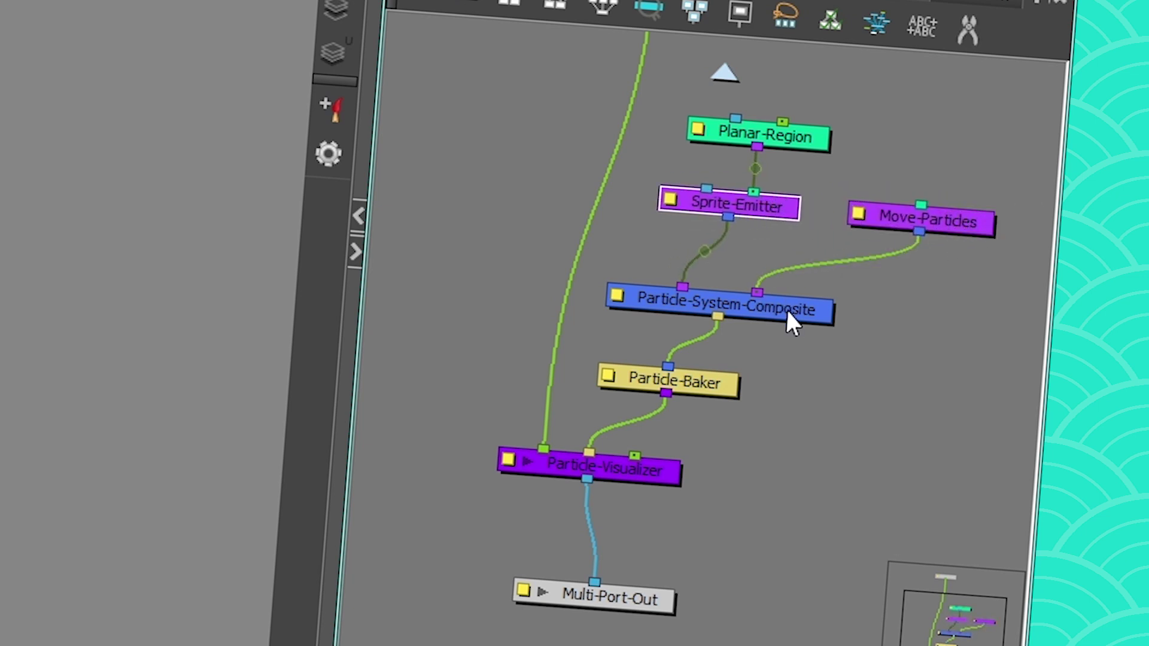
pyautogui.moveTo(786, 310); pyautogui.dragTo(802, 308)
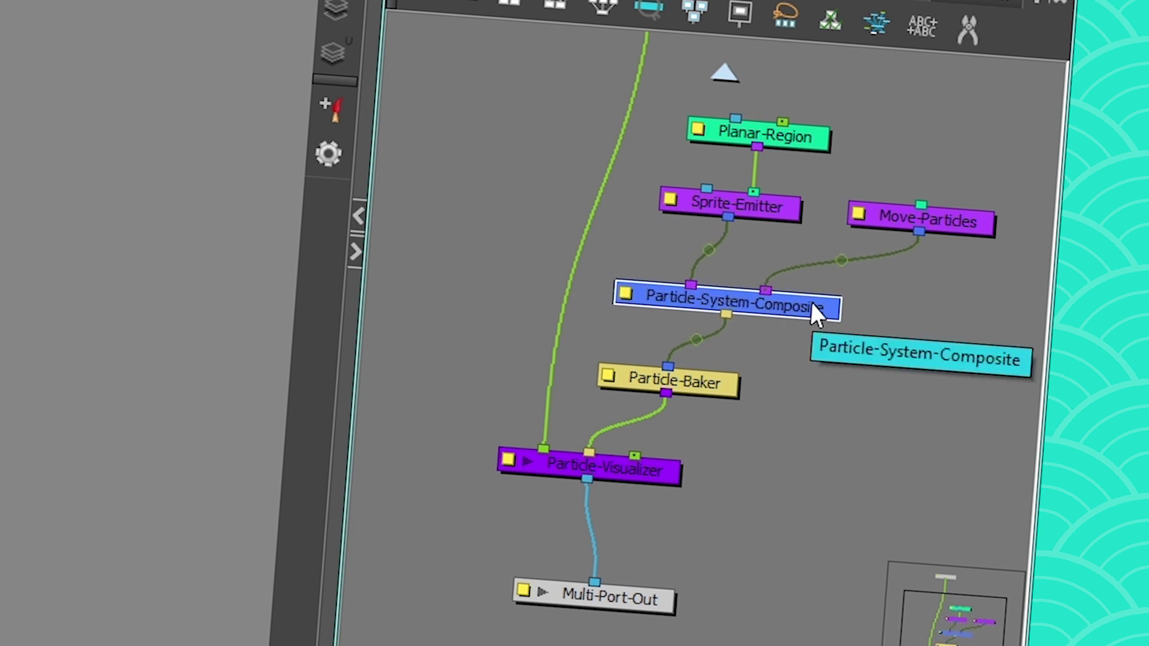
pyautogui.click(874, 383)
pyautogui.press('Tab')
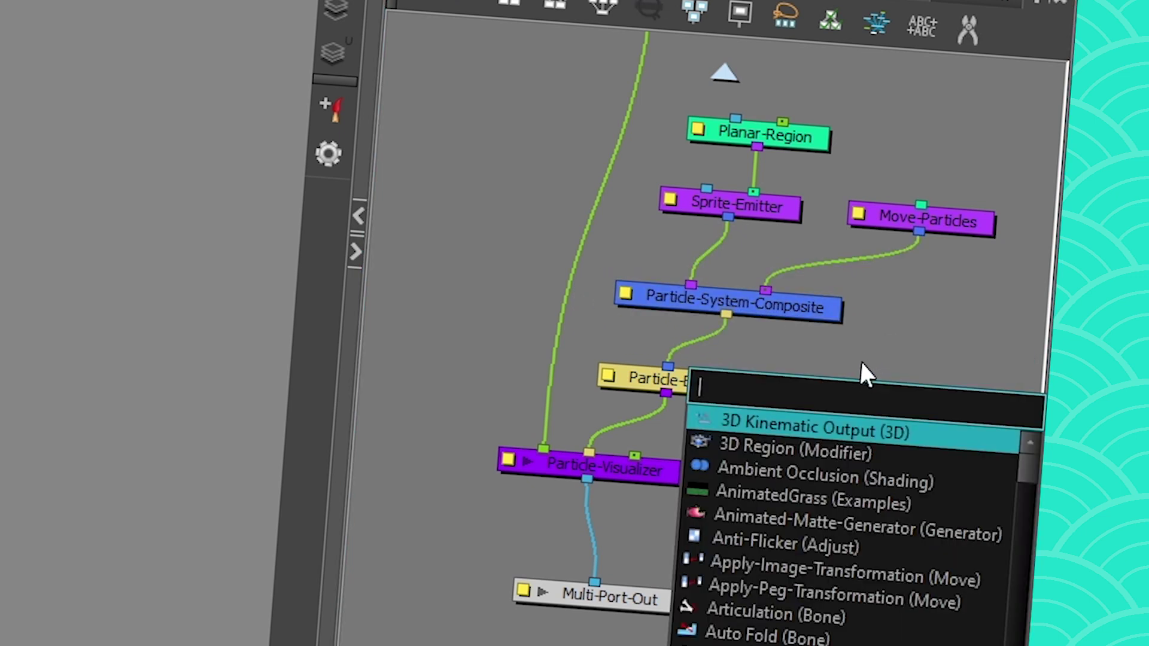
pyautogui.write('comp')
pyautogui.click(778, 445)
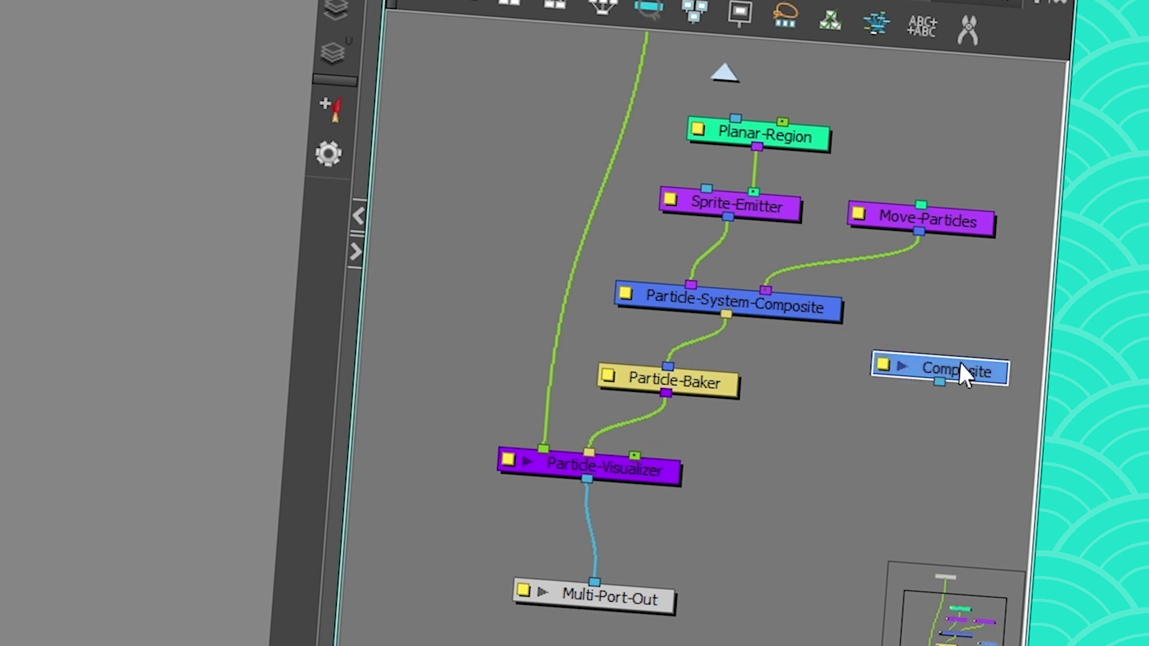
pyautogui.moveTo(897, 370); pyautogui.dragTo(867, 370)
pyautogui.moveTo(769, 291); pyautogui.dragTo(756, 271)
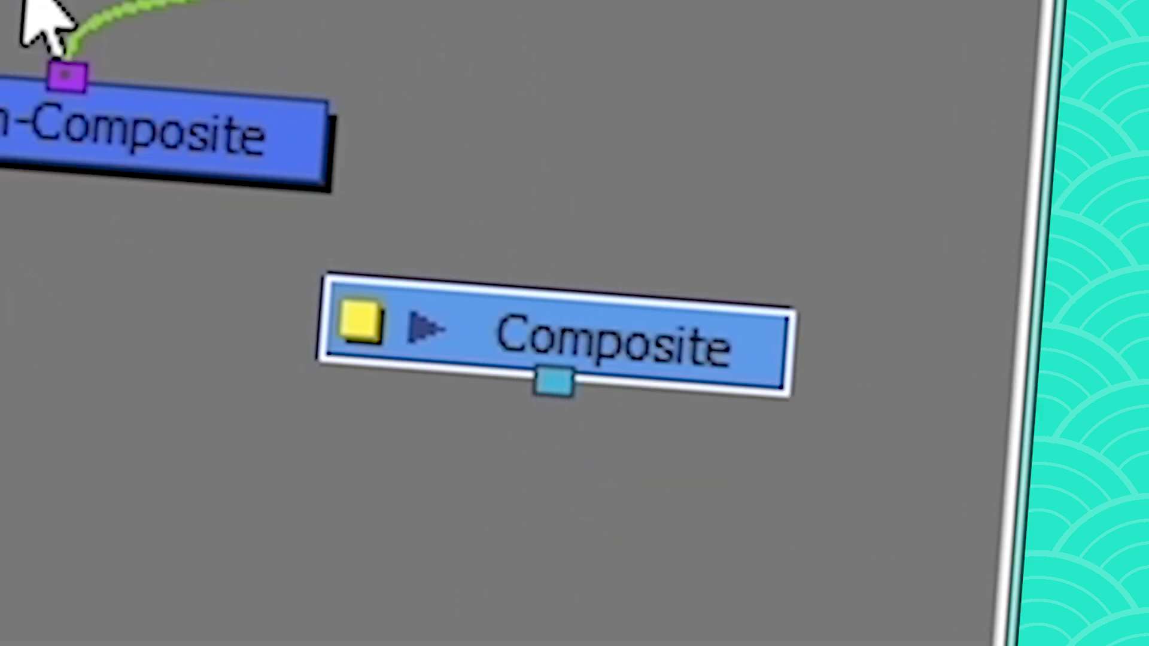
pyautogui.press('Delete')
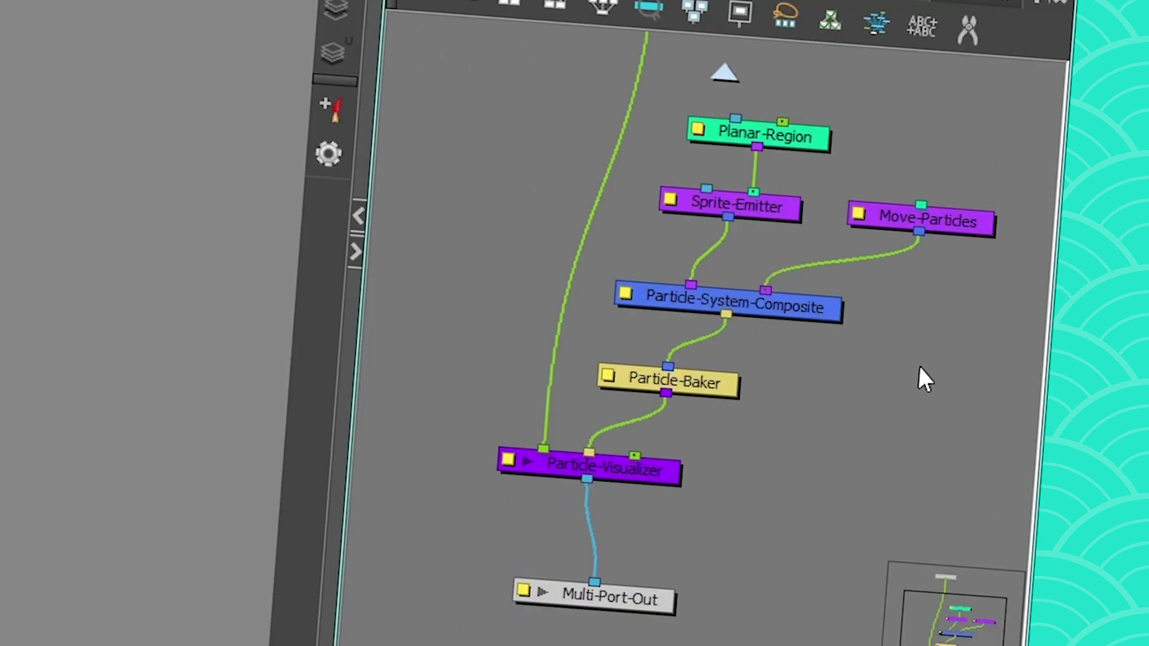
pyautogui.click(704, 383)
pyautogui.moveTo(704, 391); pyautogui.dragTo(708, 396)
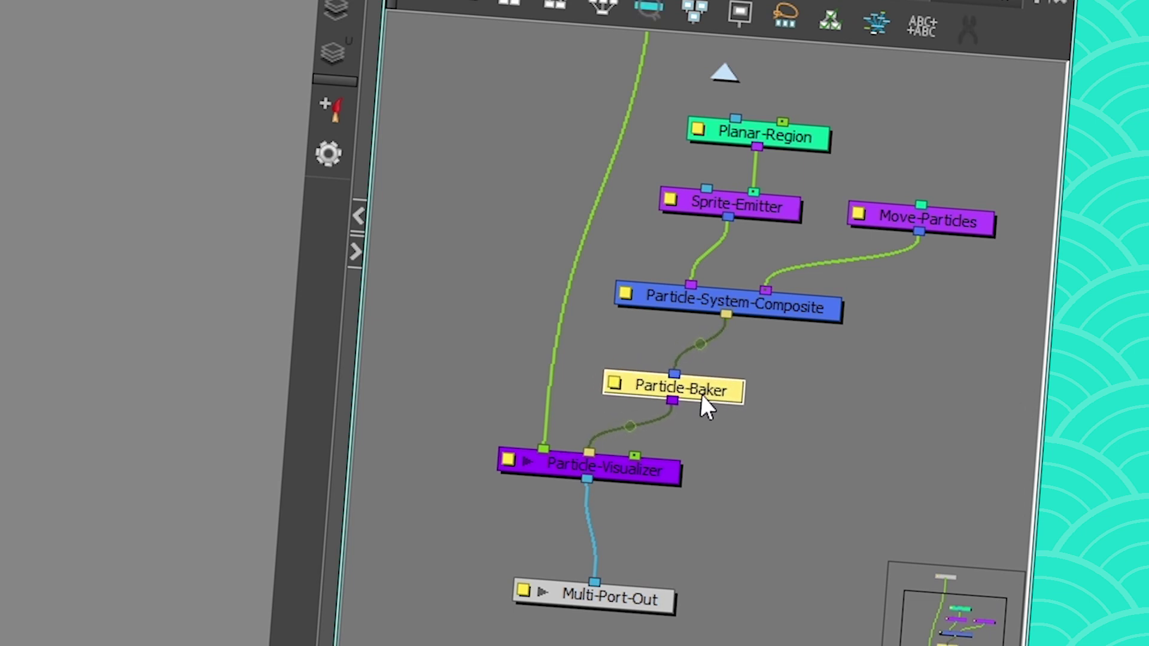
pyautogui.doubleClick(663, 386)
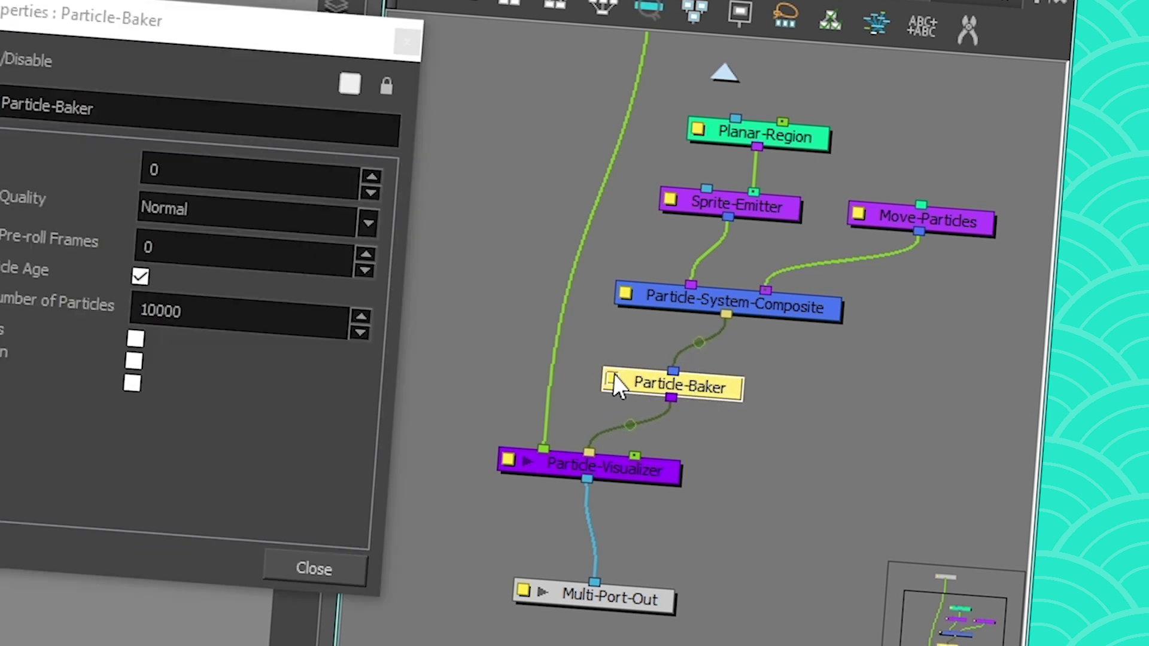
pyautogui.click(308, 567)
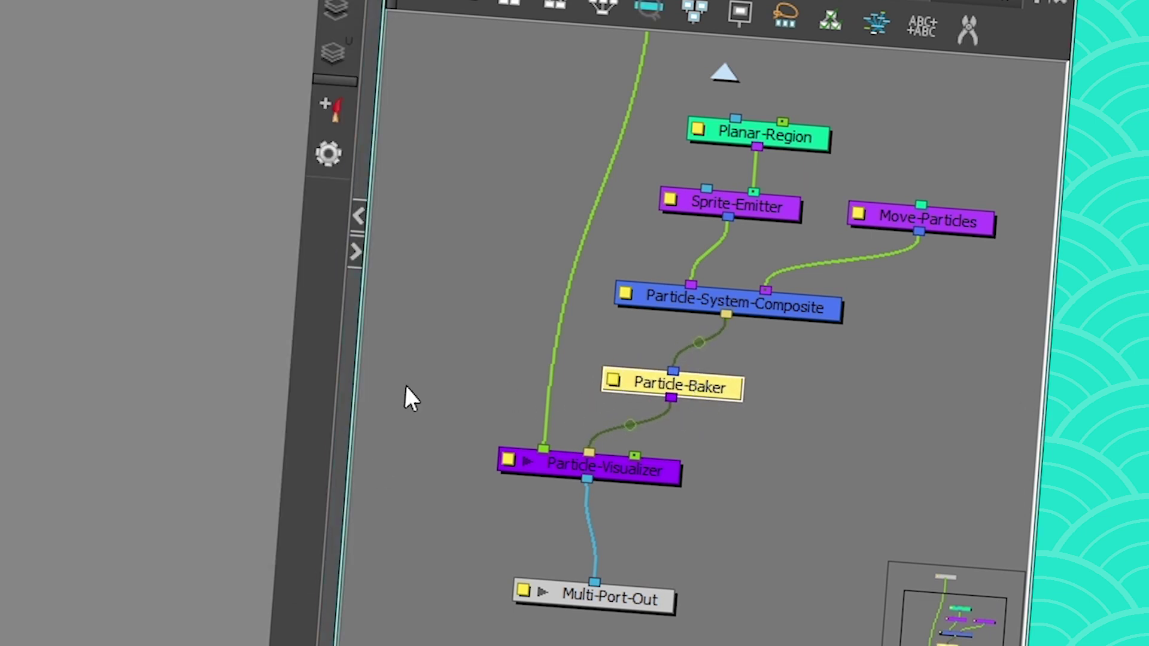
pyautogui.moveTo(568, 468)
pyautogui.mouseDown()
pyautogui.moveTo(590, 457)
pyautogui.moveTo(580, 458)
pyautogui.mouseUp()
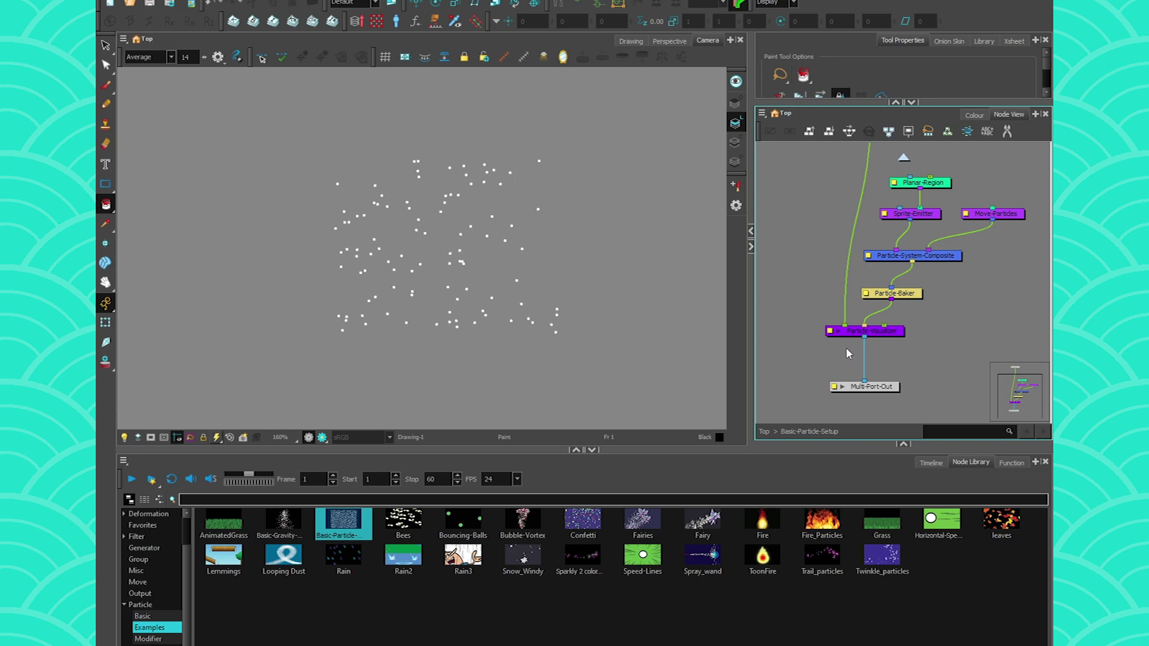
# Step: Add a Composite node through the node search using 'compo'
pyautogui.press('Tab')
pyautogui.write('compo')
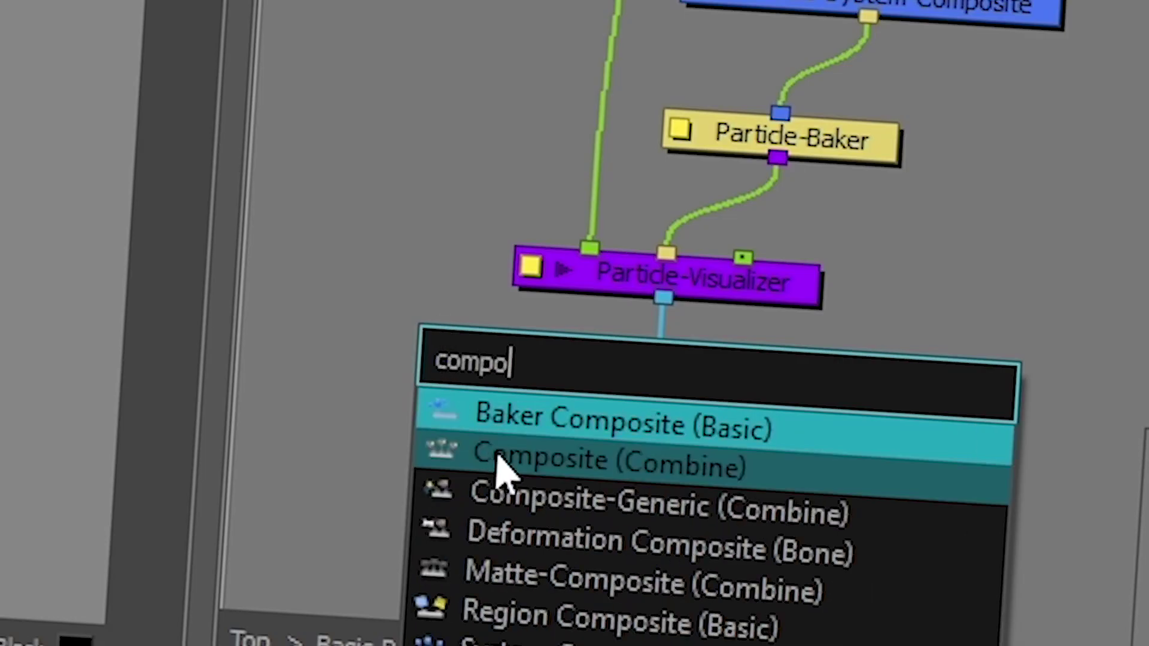
pyautogui.click(498, 459)
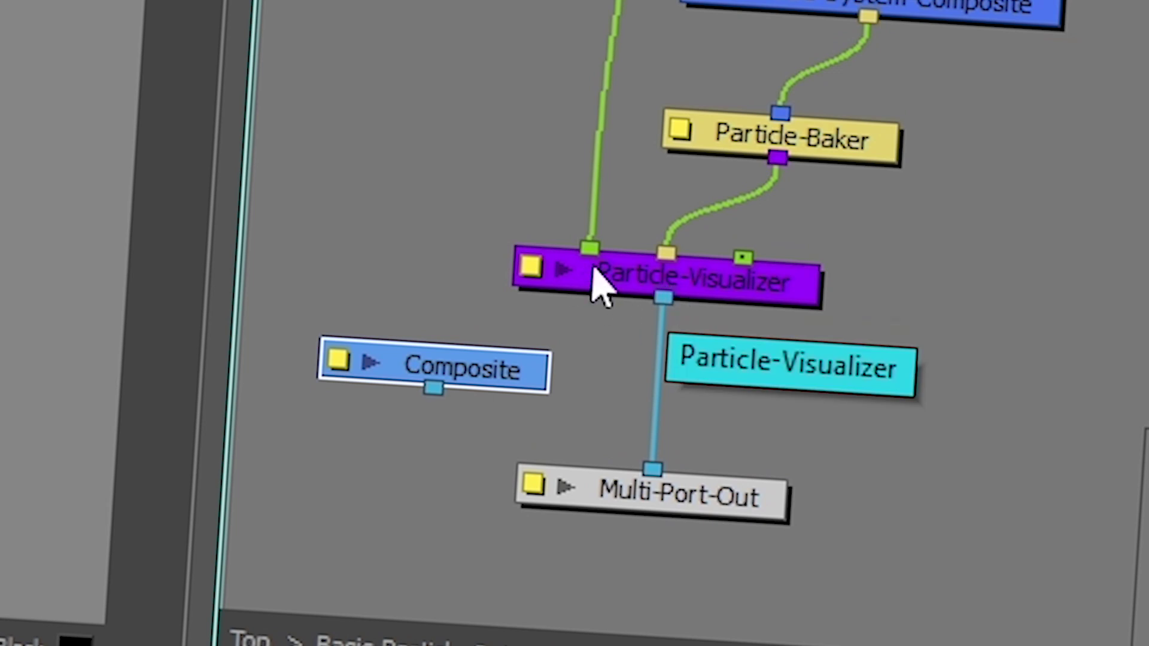
# Step: Select the Particle-Visualizer and open, then close, its layer properties
pyautogui.moveTo(868, 72); pyautogui.dragTo(712, 191)
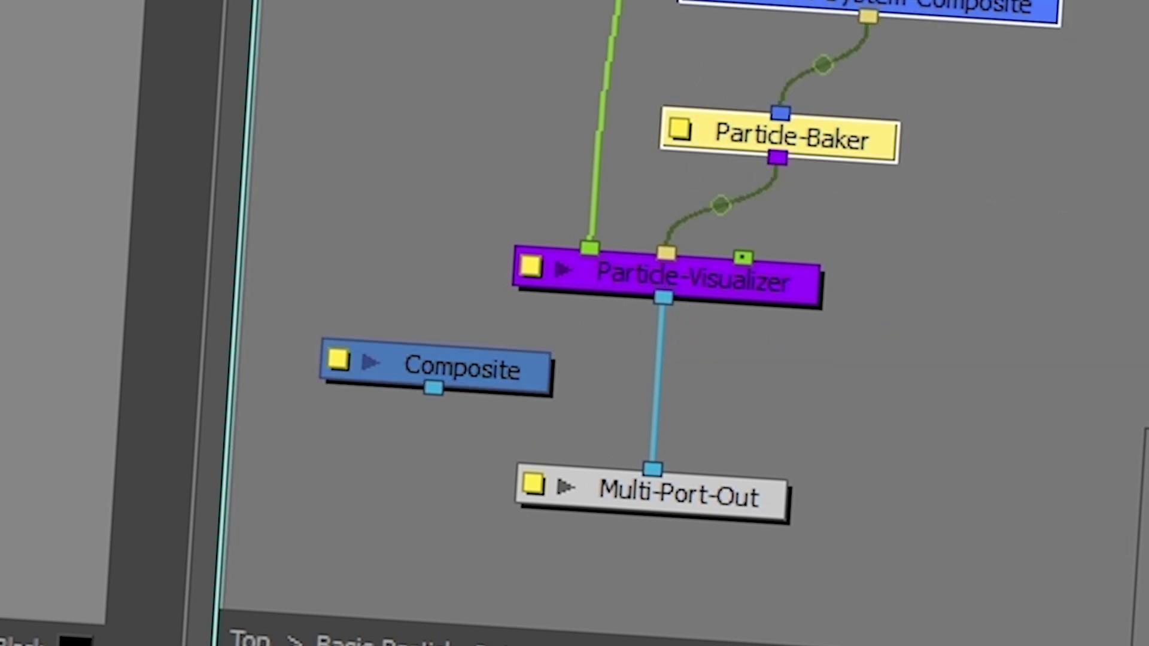
pyautogui.click(723, 289)
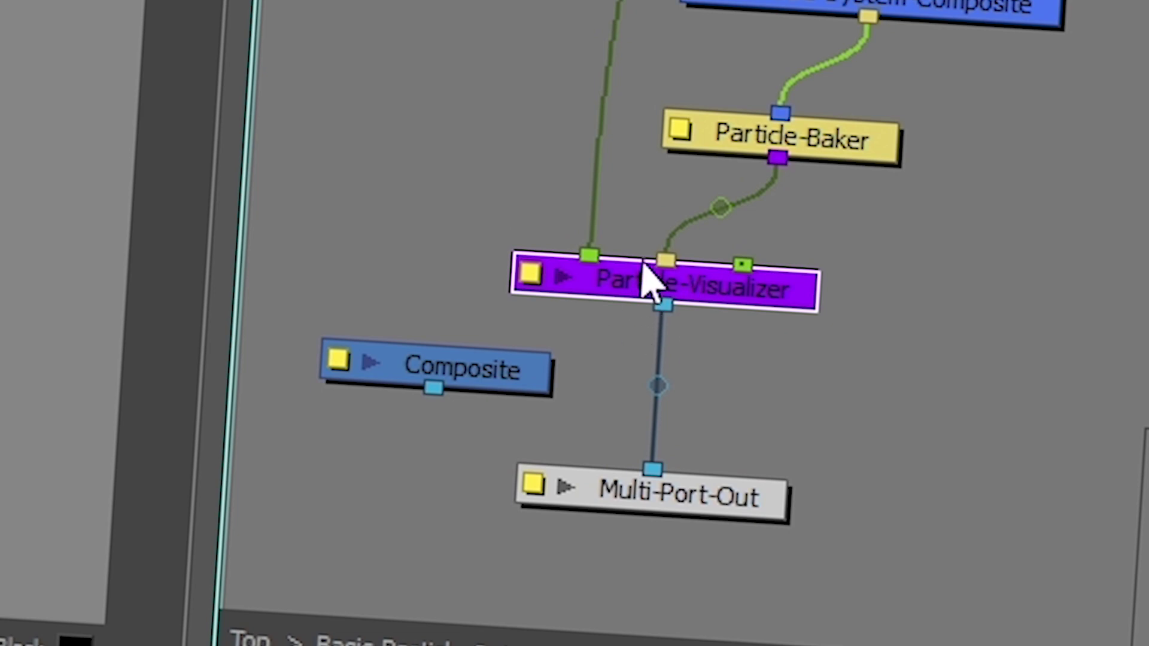
pyautogui.click(530, 276)
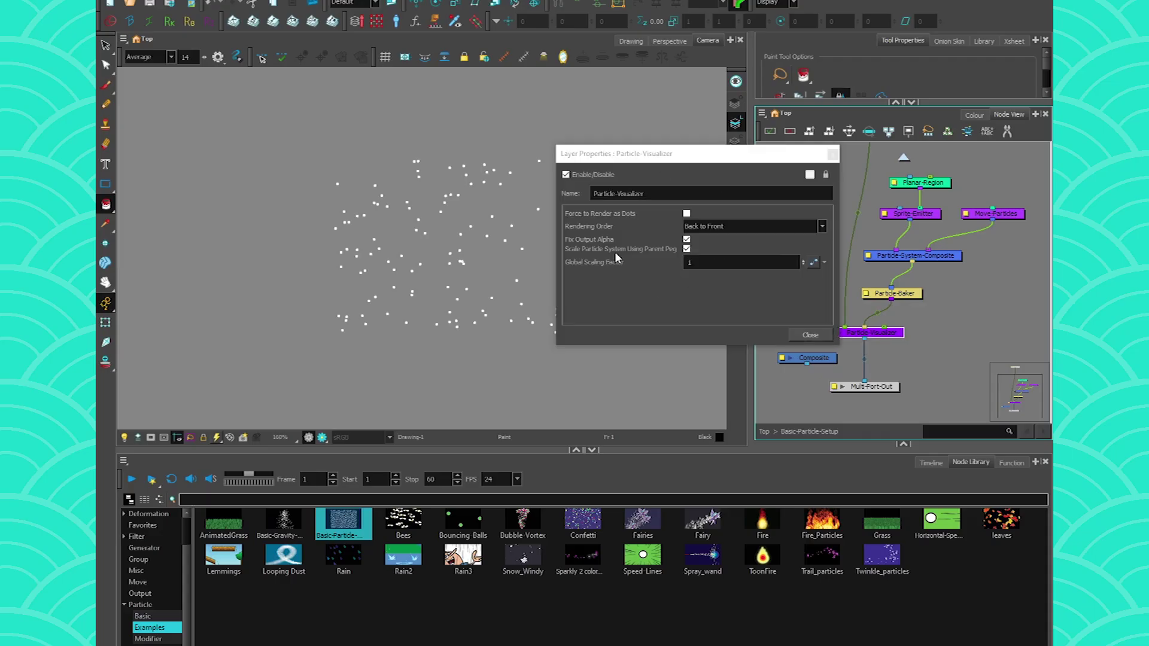
pyautogui.click(810, 335)
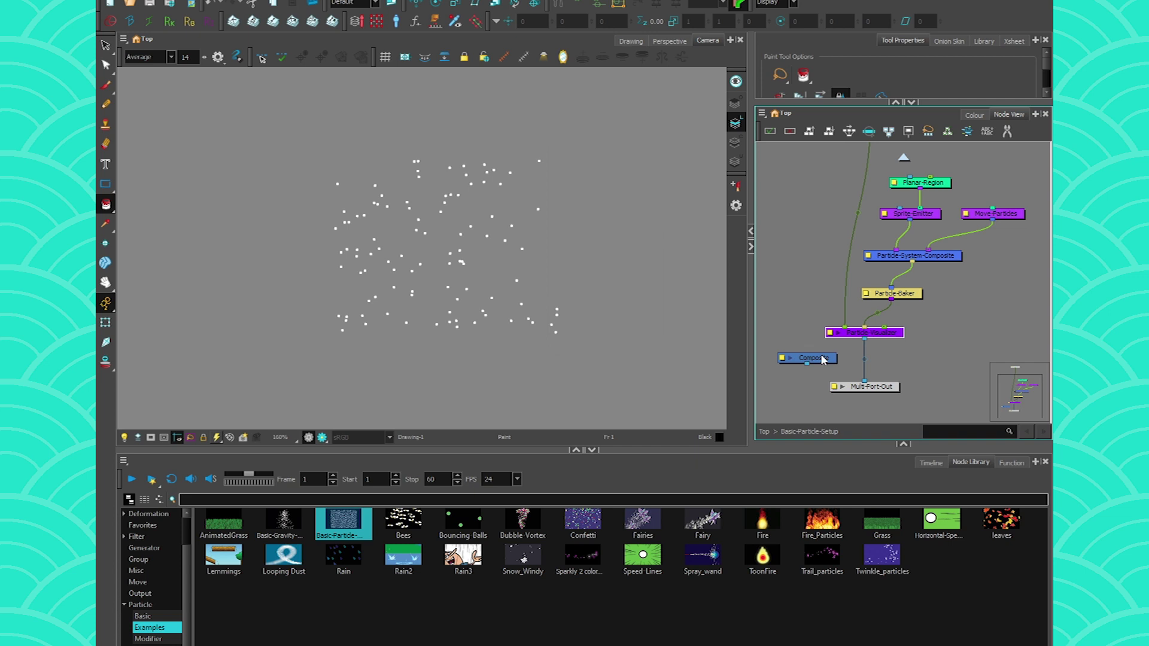